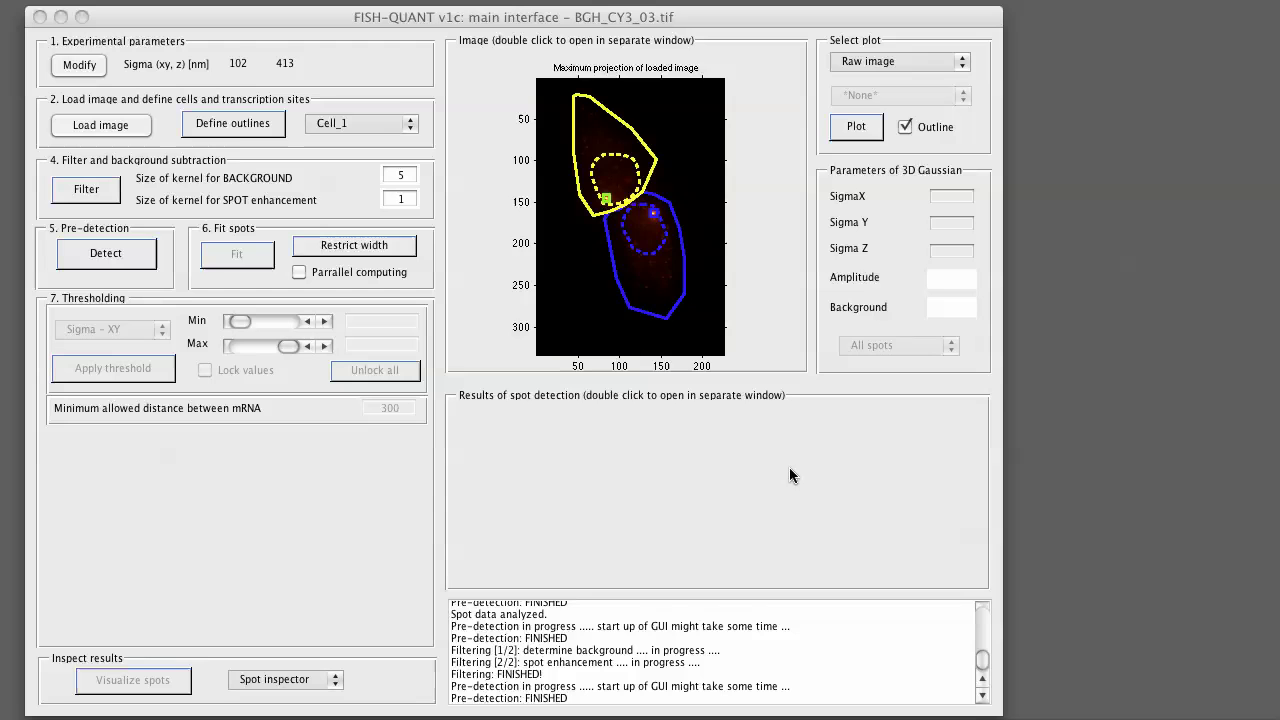
Check the background kernel size and run filtering on the image
{"action": "left_click_drag", "start_coordinate": [859, 15], "coordinate": [920, 20]}
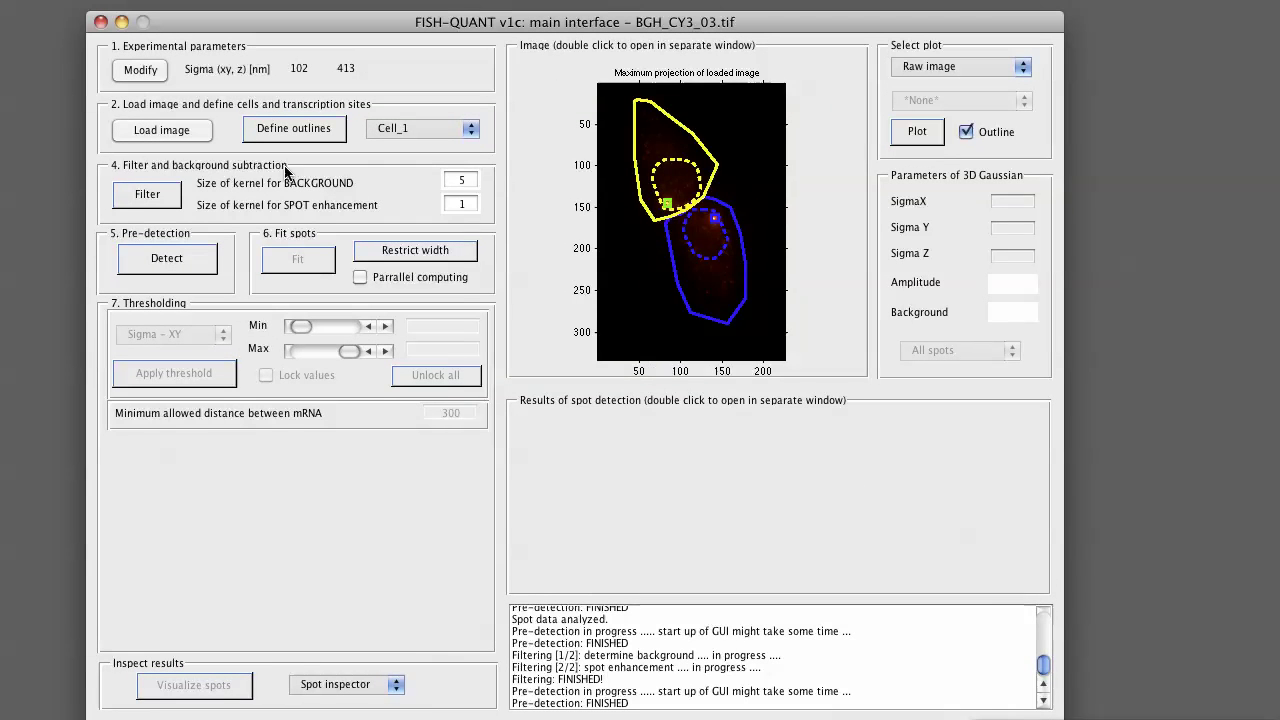
{"action": "left_click", "coordinate": [465, 181]}
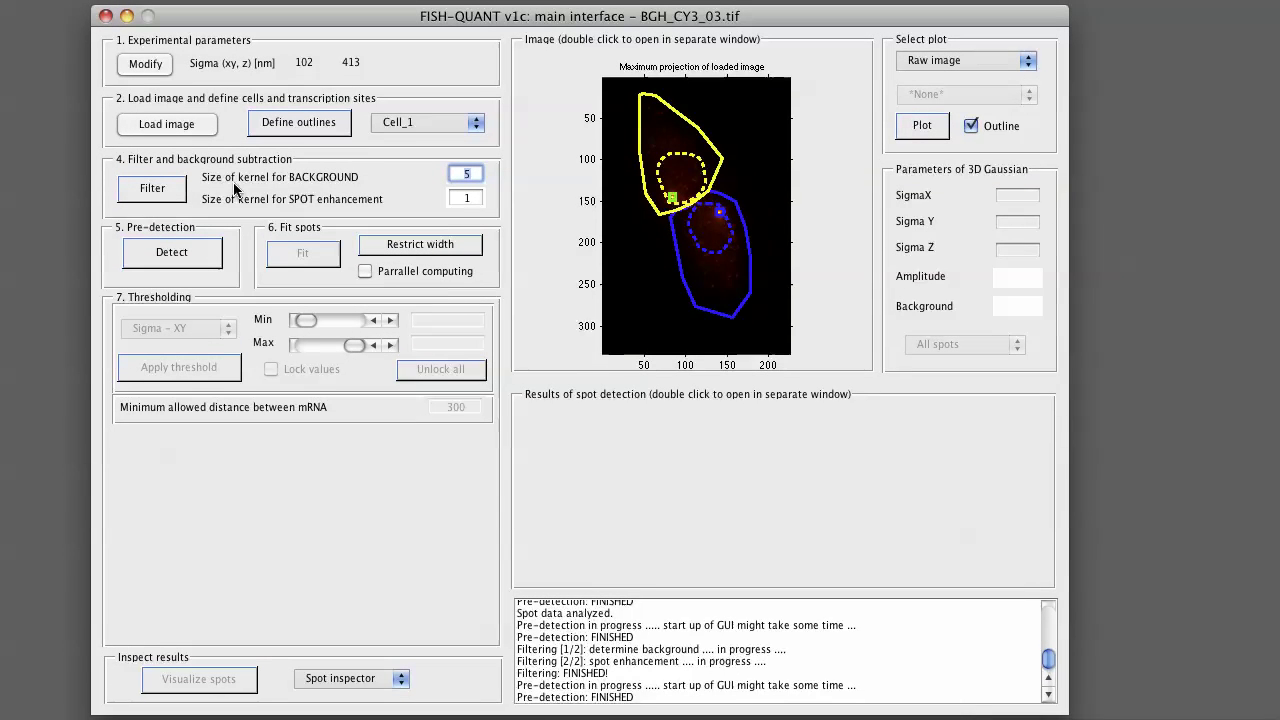
{"action": "left_click", "coordinate": [168, 192]}
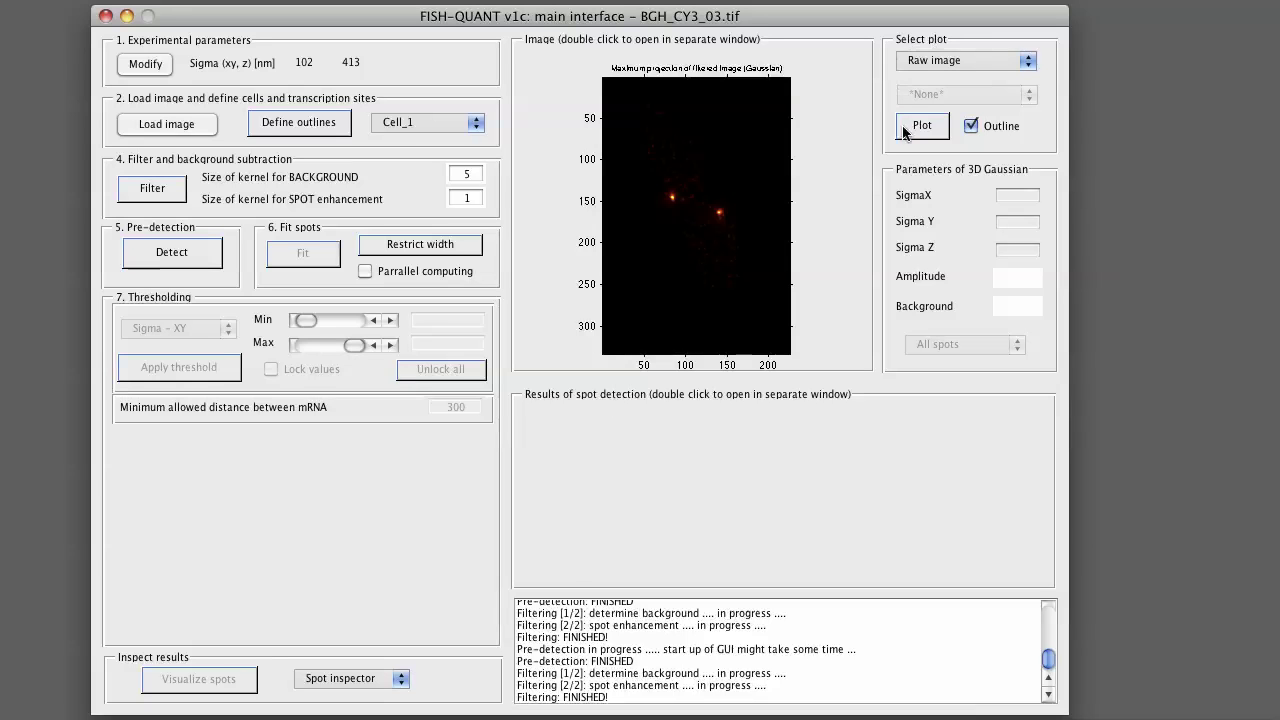
Plot the filtered image of BGH_CY3_03.tif with cell outlines turned off
{"action": "left_click", "coordinate": [1030, 62]}
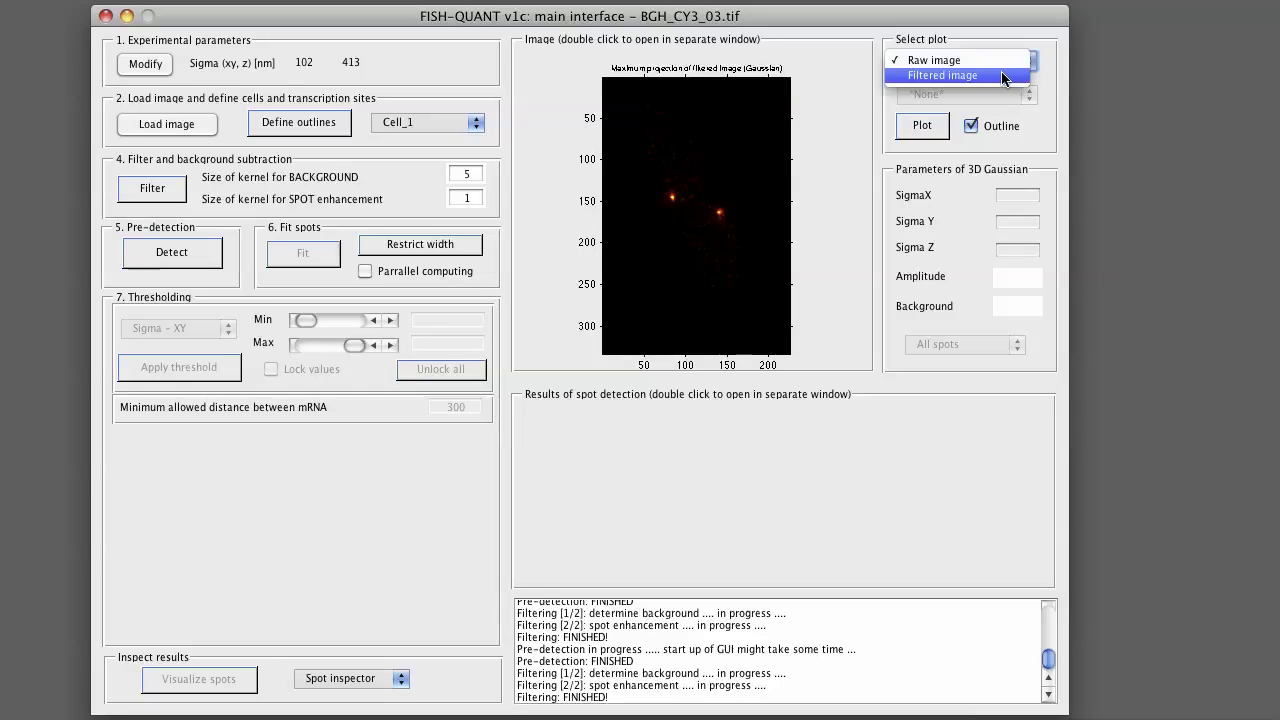
{"action": "left_click", "coordinate": [1006, 75]}
{"action": "left_click", "coordinate": [939, 124]}
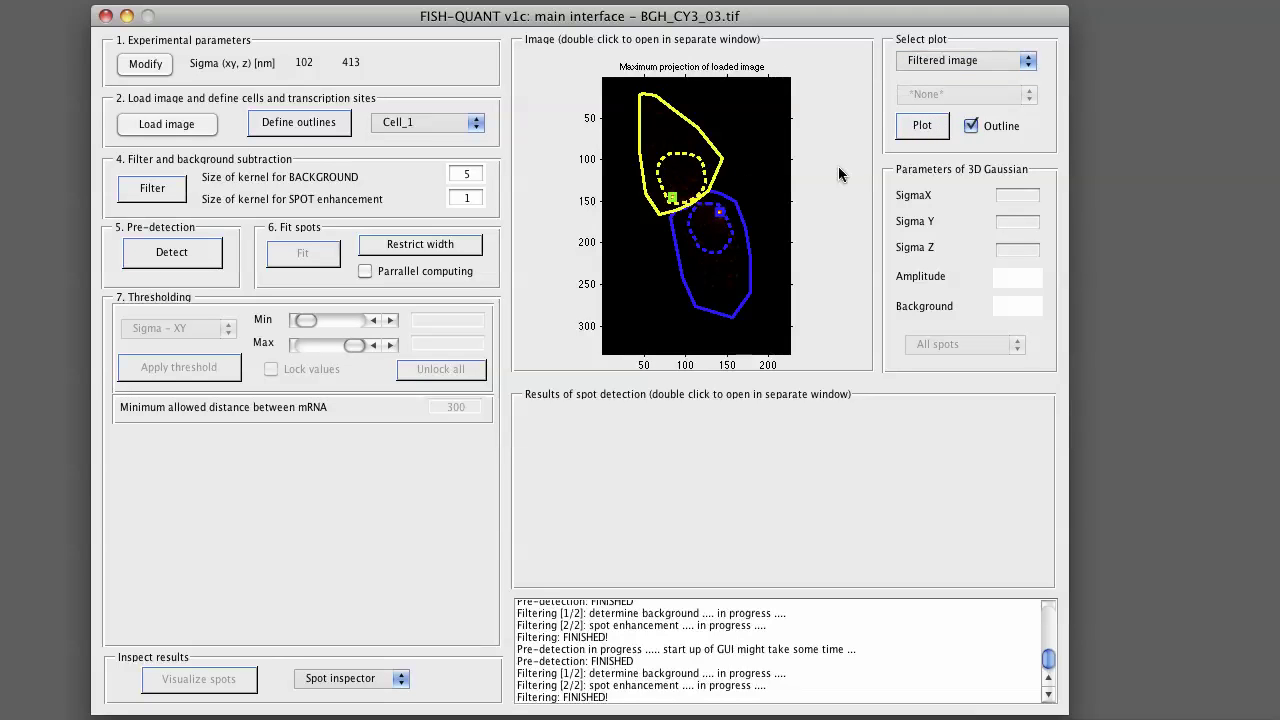
{"action": "left_click", "coordinate": [972, 126]}
{"action": "left_click", "coordinate": [931, 128]}
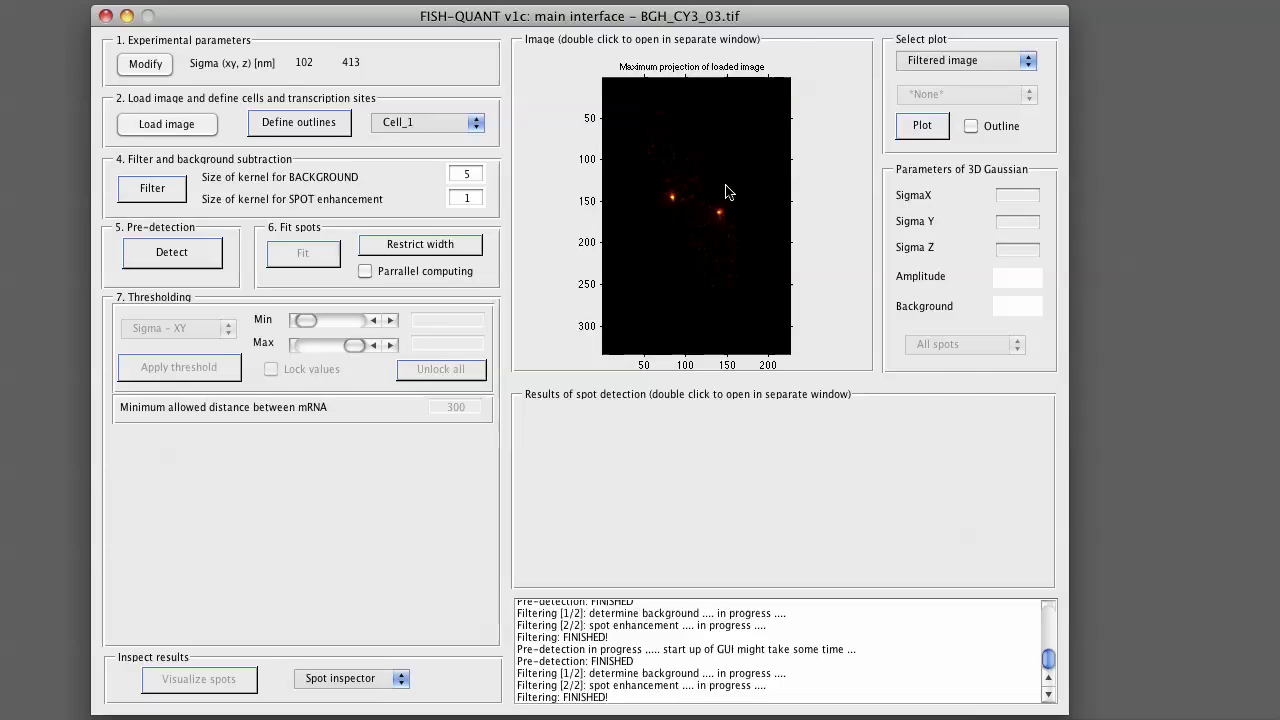
{"action": "double_click", "coordinate": [727, 193]}
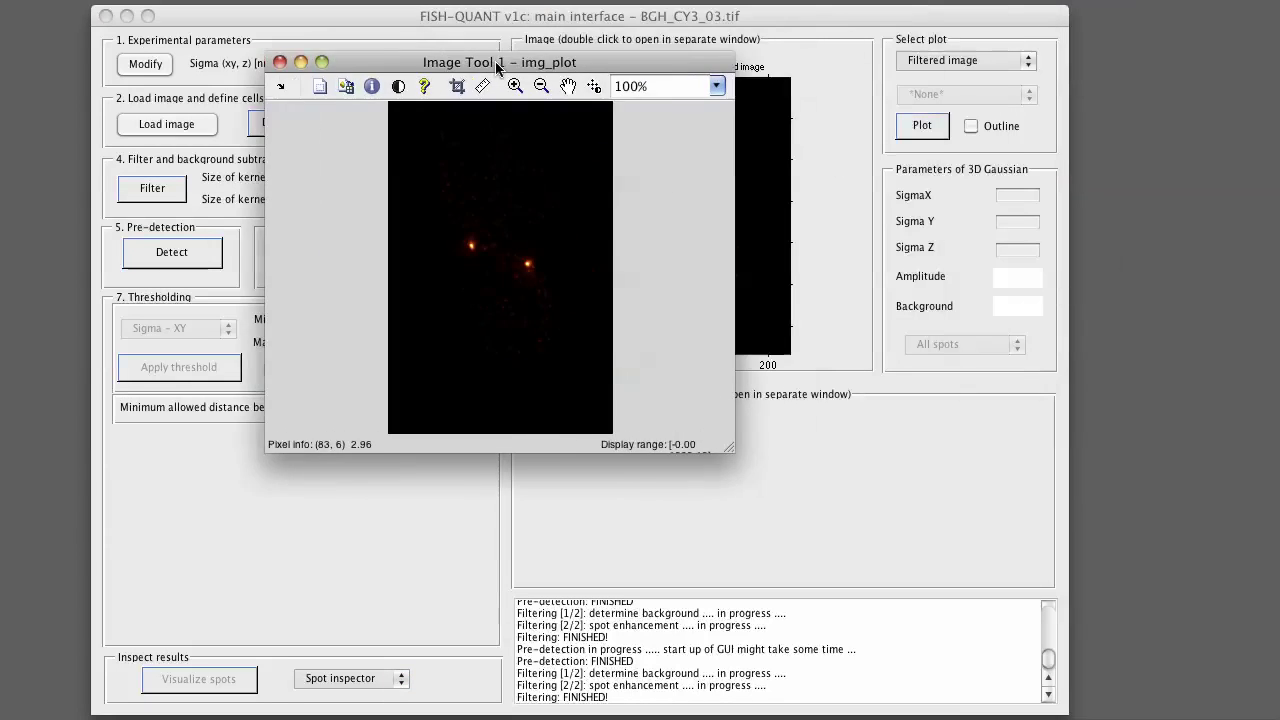
{"action": "left_click_drag", "start_coordinate": [497, 66], "coordinate": [491, 53]}
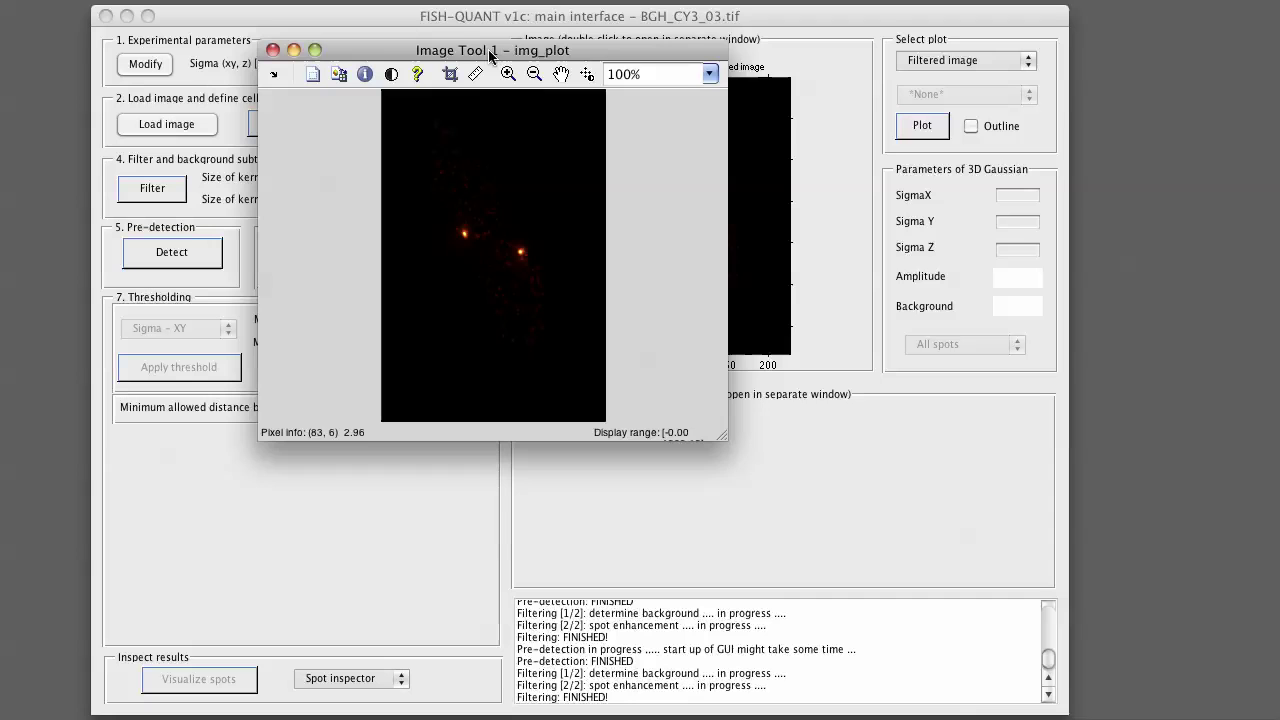
{"action": "left_click_drag", "start_coordinate": [717, 434], "coordinate": [955, 688]}
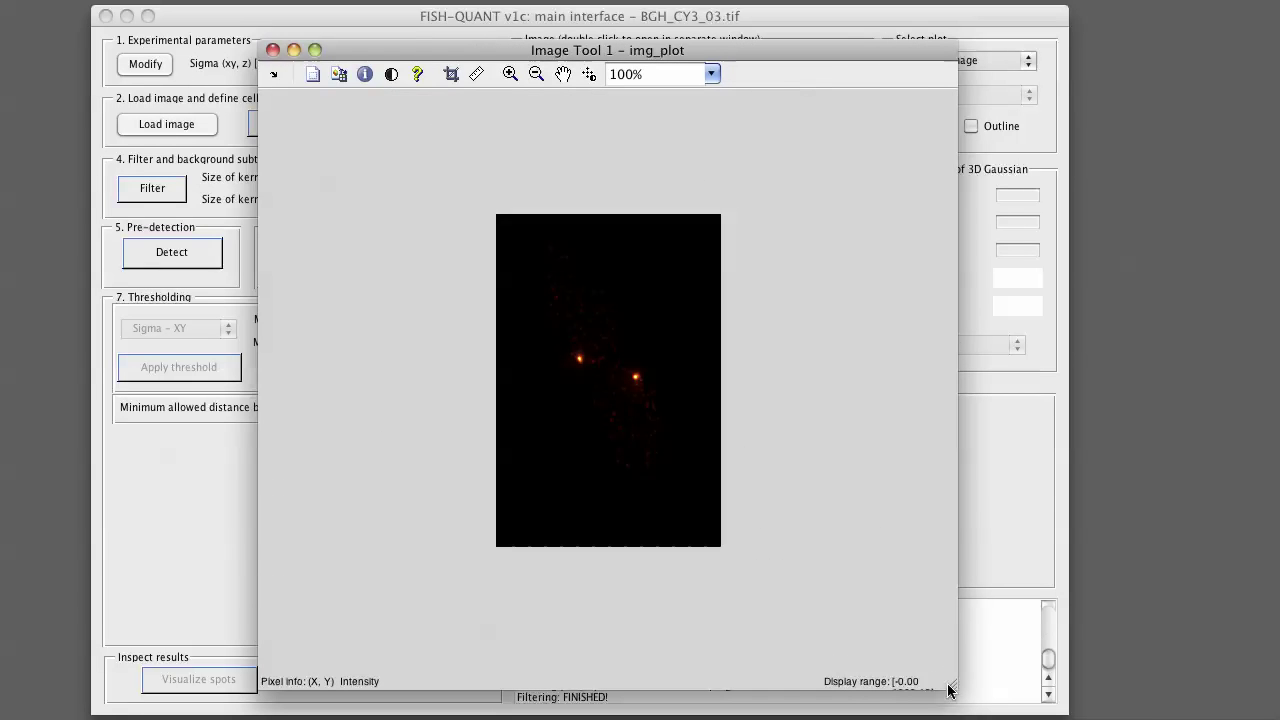
{"action": "left_click", "coordinate": [510, 74]}
{"action": "left_click", "coordinate": [605, 365]}
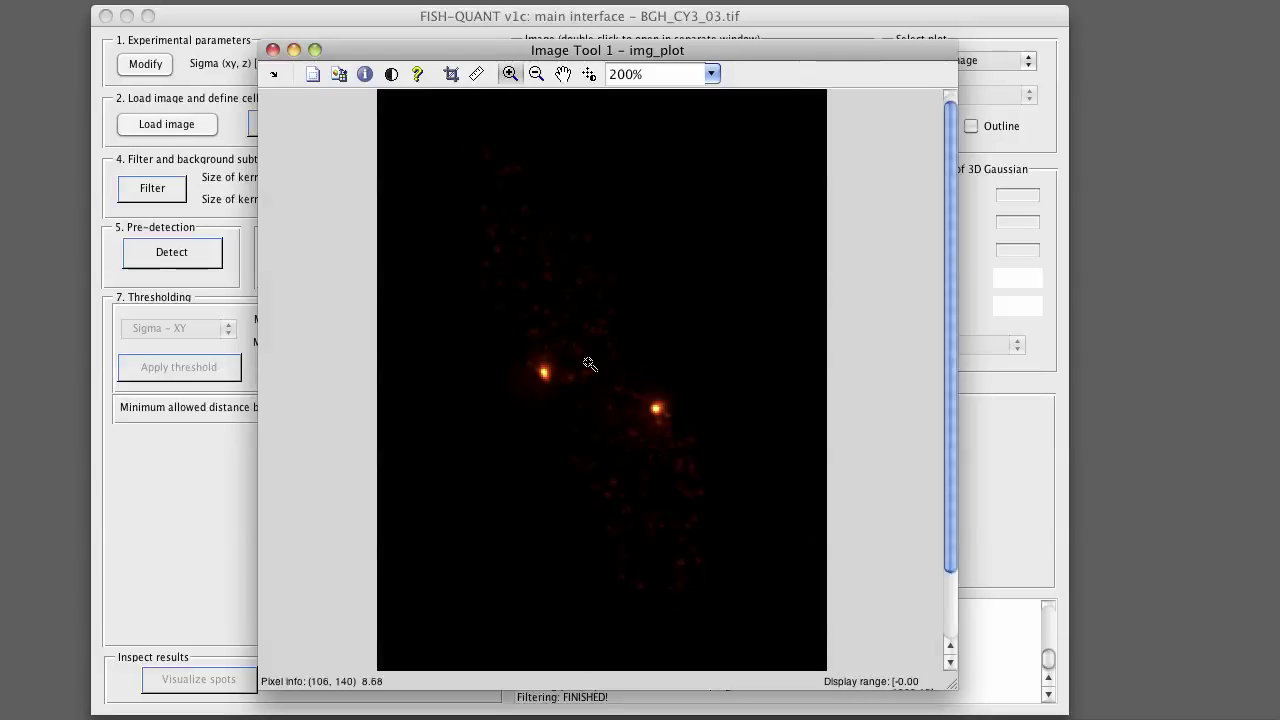
{"action": "left_click", "coordinate": [588, 366]}
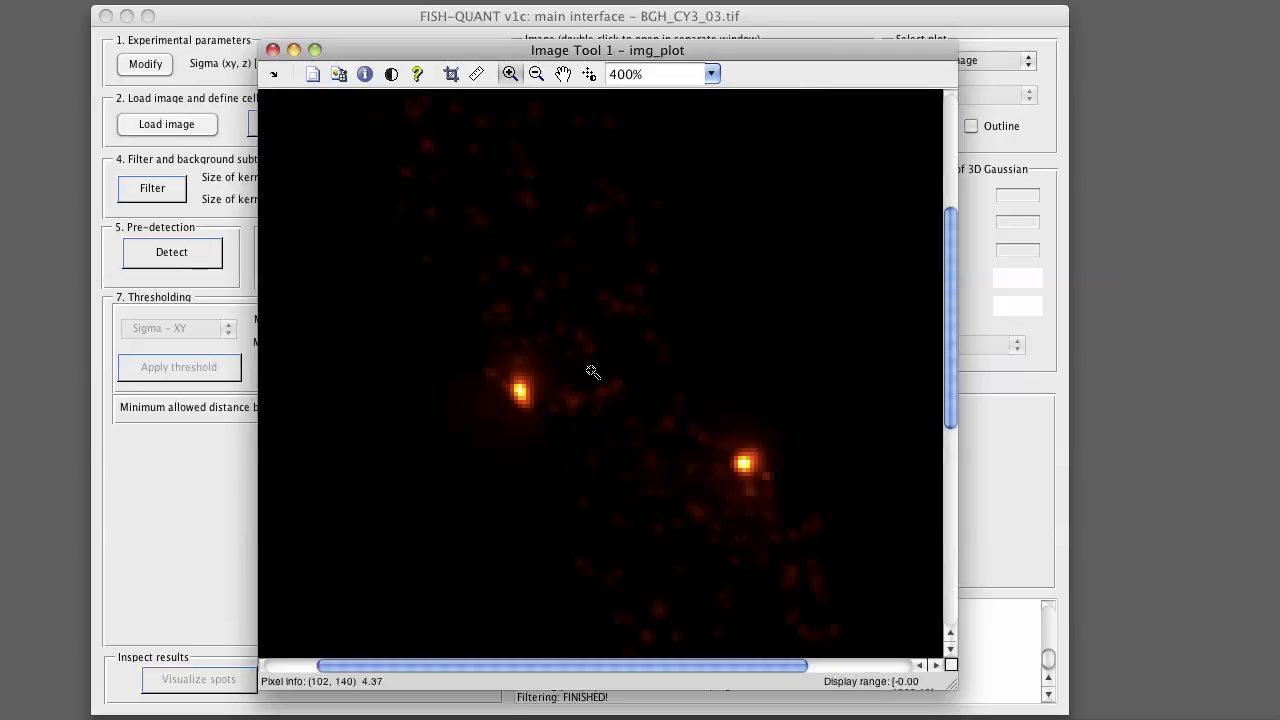
{"action": "left_click", "coordinate": [391, 74]}
{"action": "left_click_drag", "start_coordinate": [647, 640], "coordinate": [628, 260]}
{"action": "left_click_drag", "start_coordinate": [804, 481], "coordinate": [556, 472]}
{"action": "left_click_drag", "start_coordinate": [620, 257], "coordinate": [651, 719]}
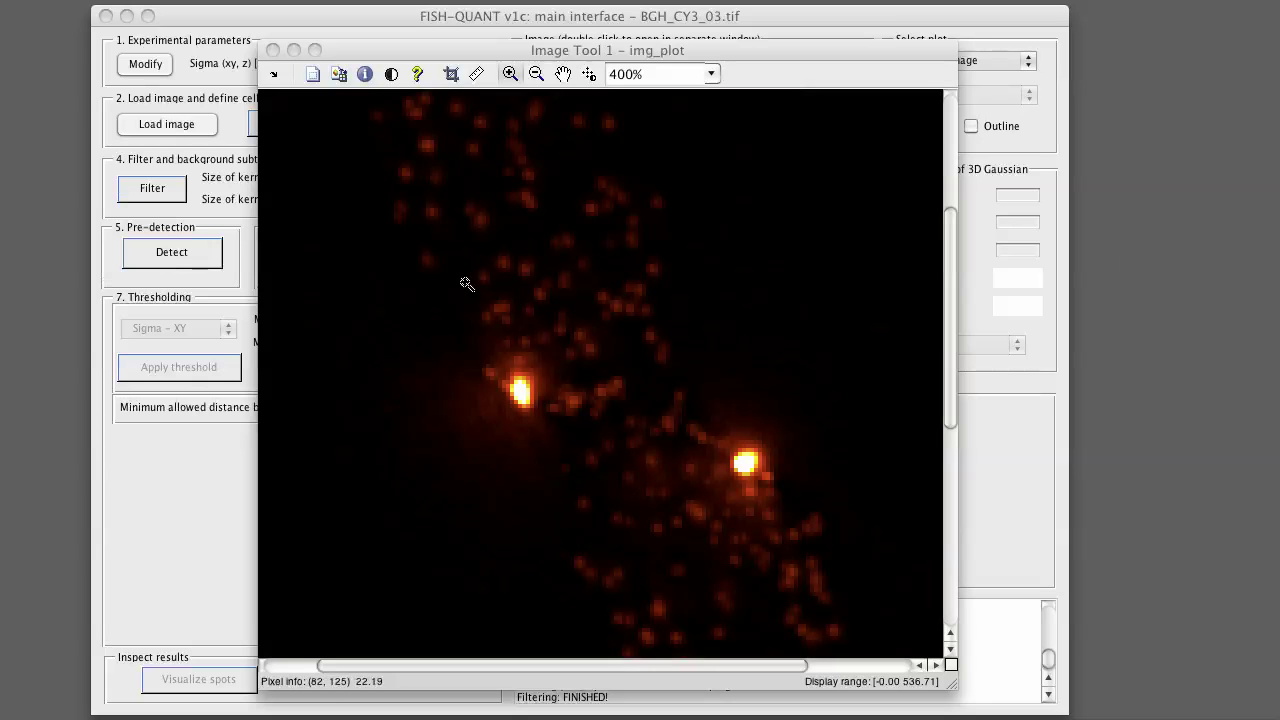
{"action": "left_click", "coordinate": [273, 50]}
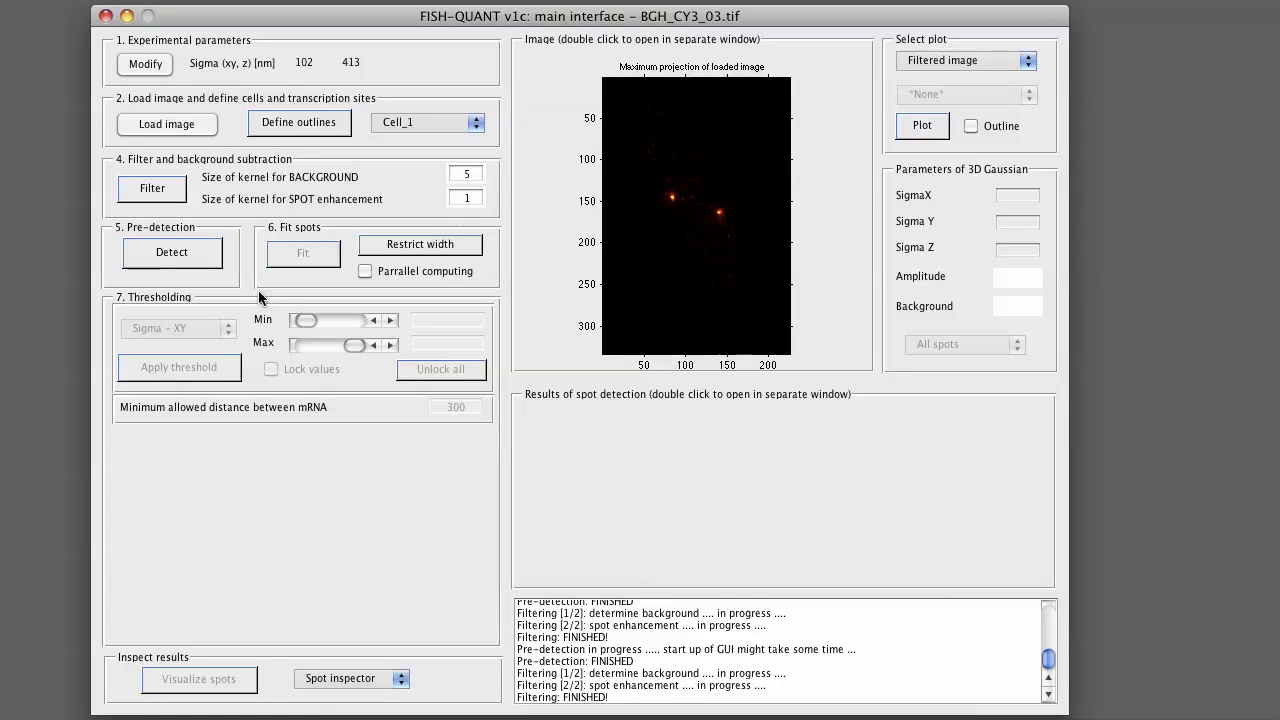
Launch spot pre-detection and move its histogram window to the left
{"action": "left_click", "coordinate": [202, 260]}
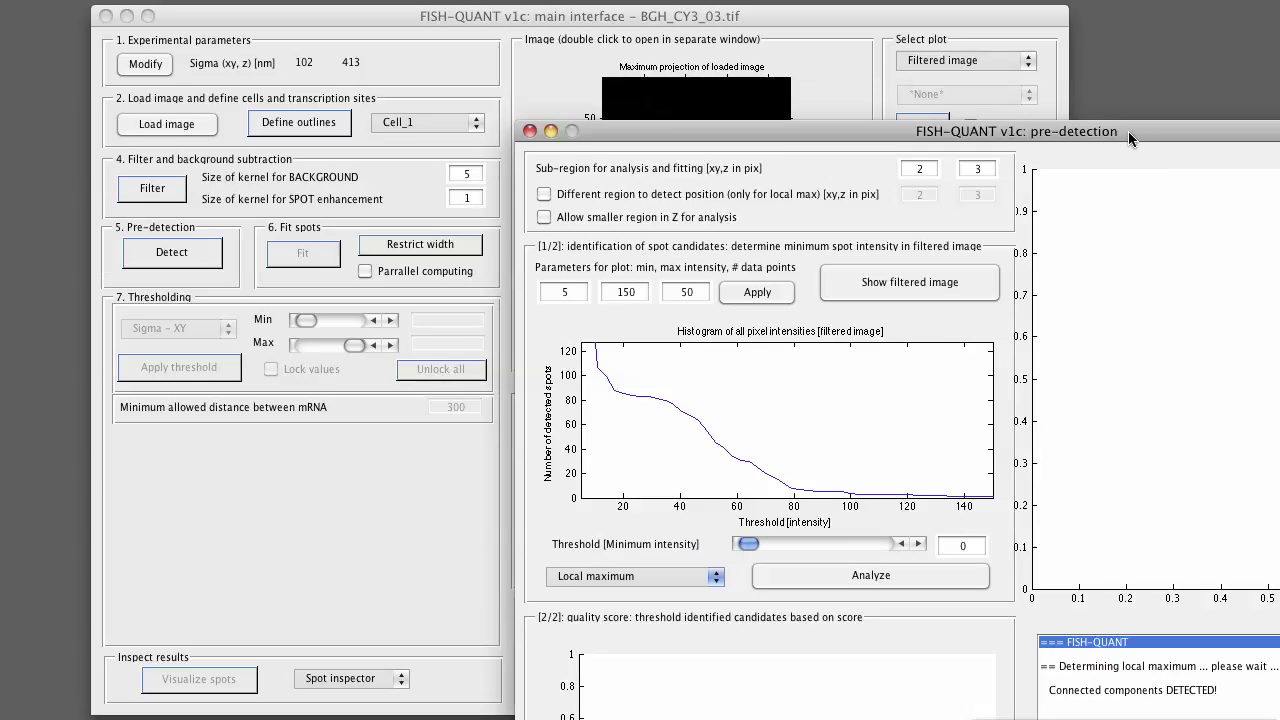
{"action": "left_click_drag", "start_coordinate": [1128, 131], "coordinate": [712, 49]}
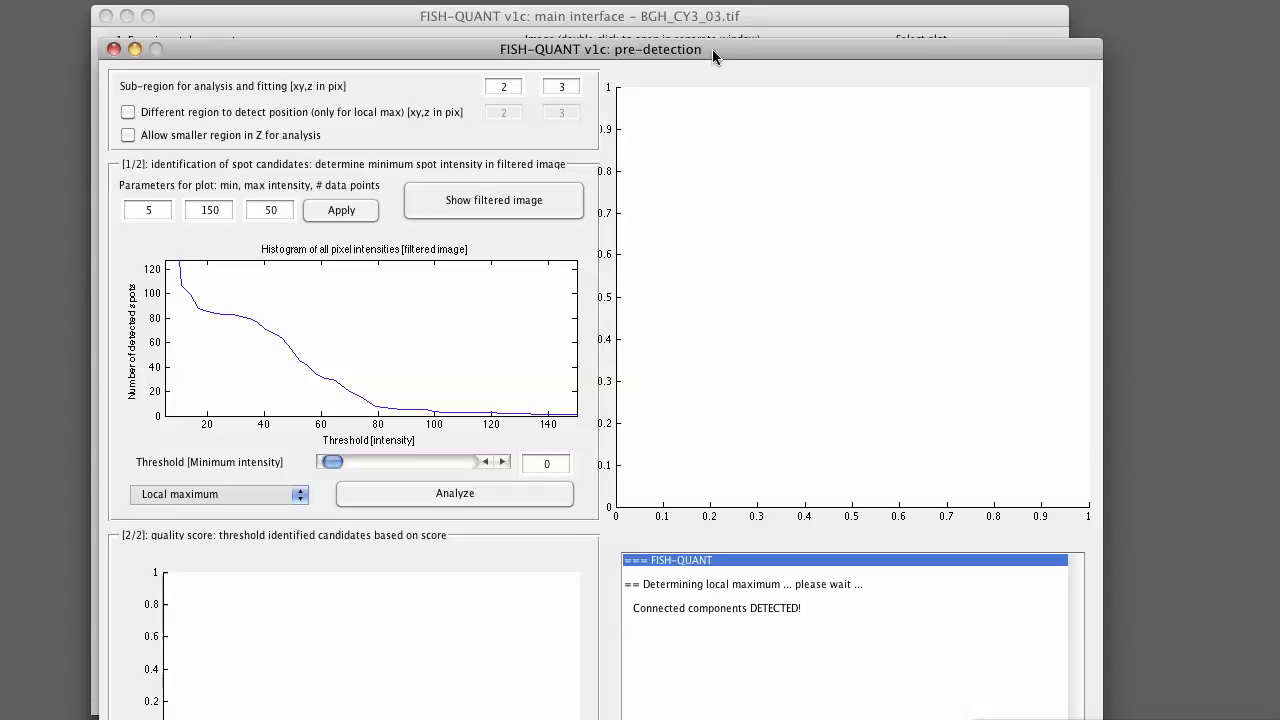
{"action": "left_click_drag", "start_coordinate": [684, 52], "coordinate": [681, 62]}
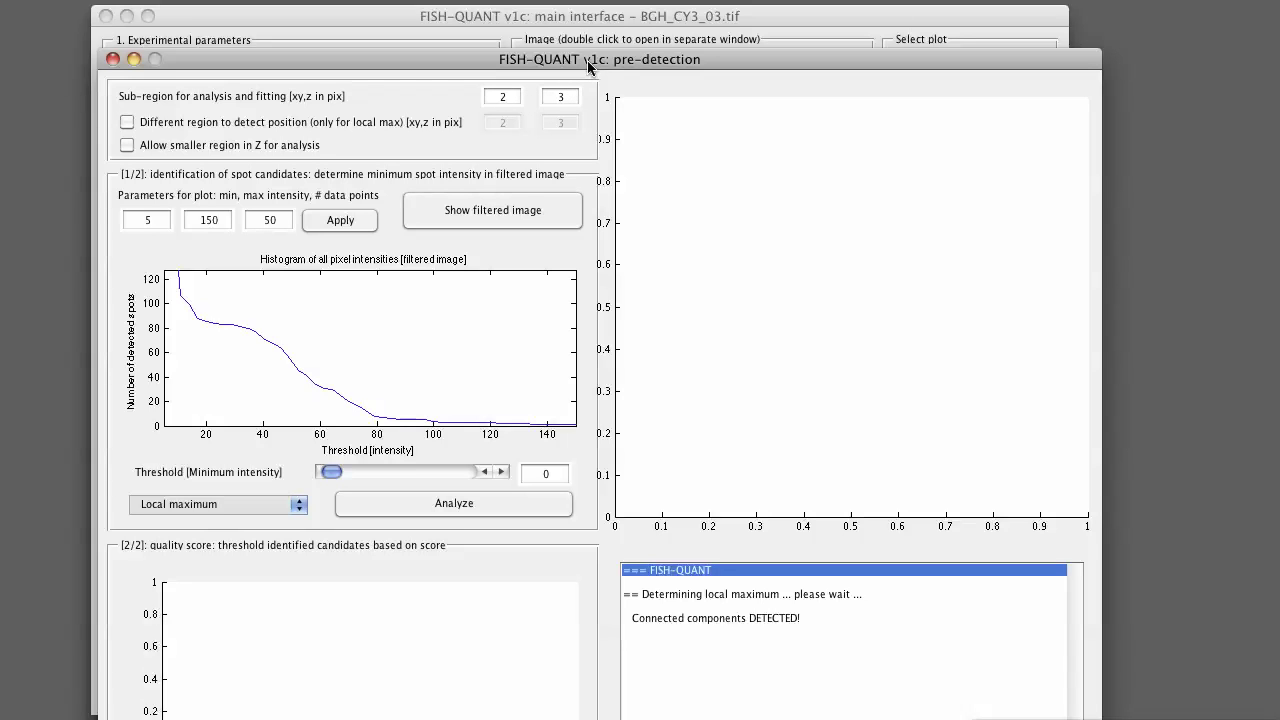
{"action": "left_click_drag", "start_coordinate": [587, 60], "coordinate": [588, 50]}
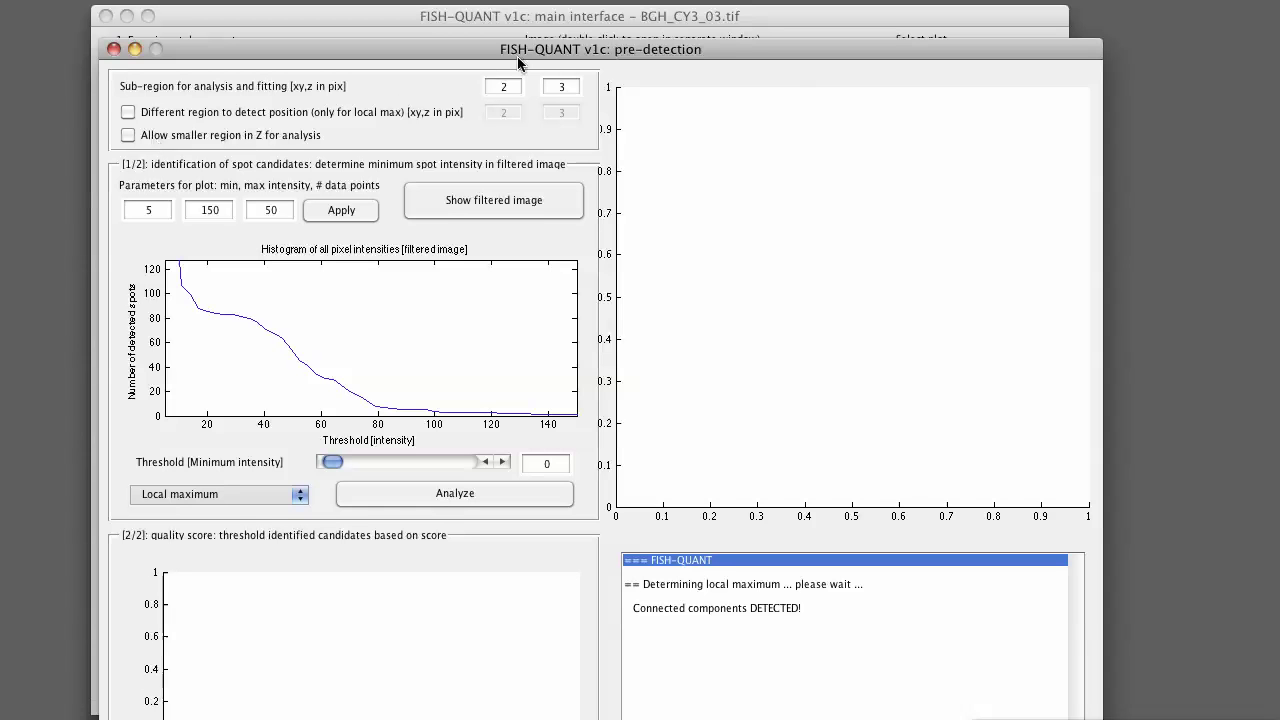
{"action": "left_click_drag", "start_coordinate": [535, 57], "coordinate": [537, 30]}
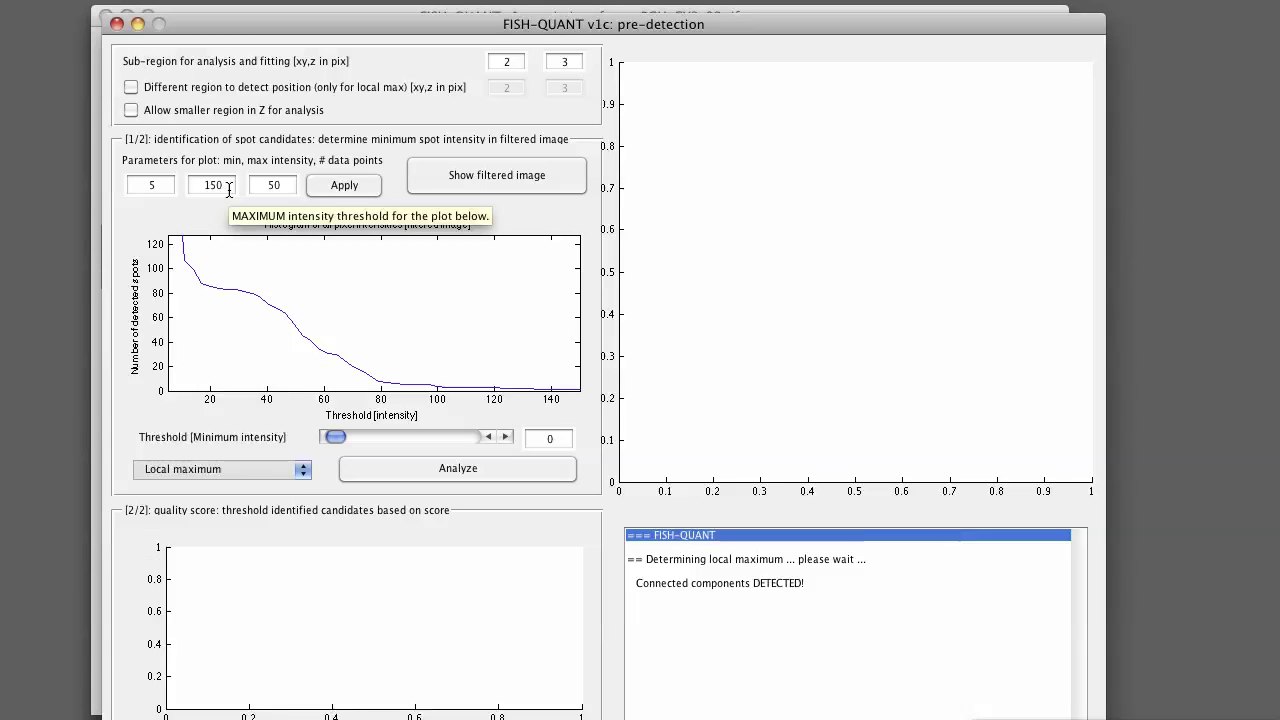
{"action": "left_click", "coordinate": [228, 186]}
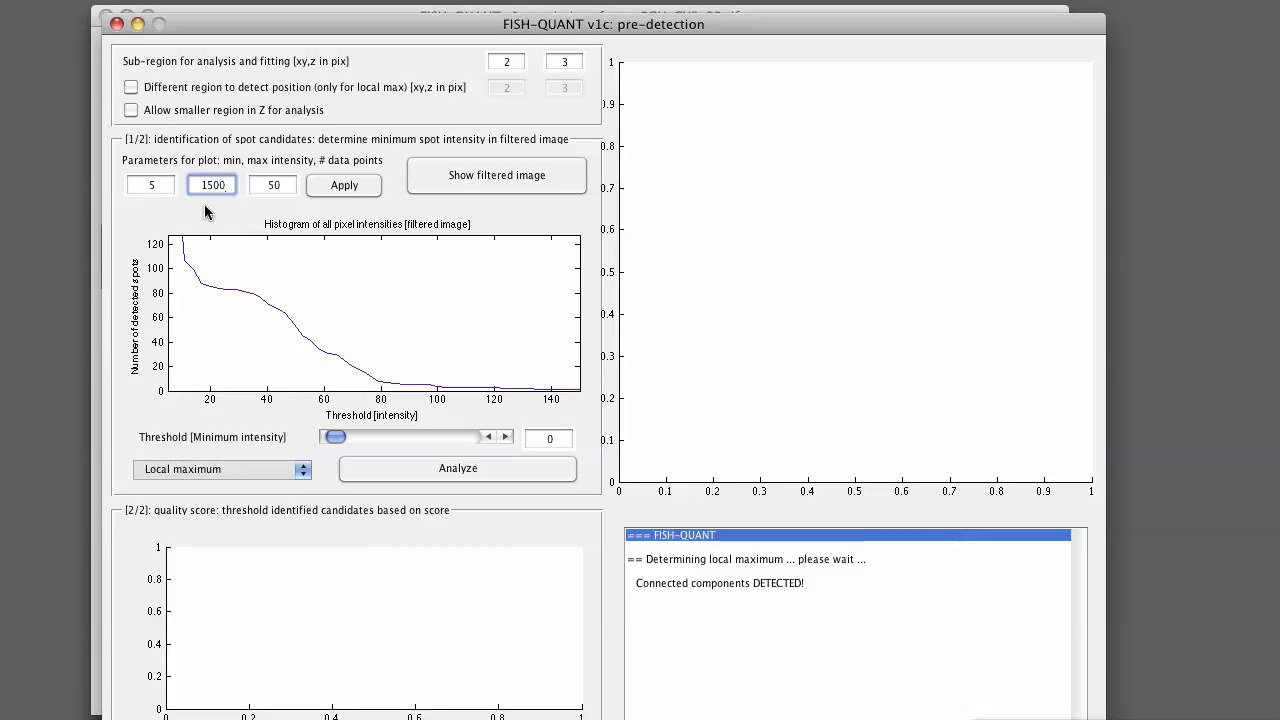
{"action": "left_click", "coordinate": [353, 186]}
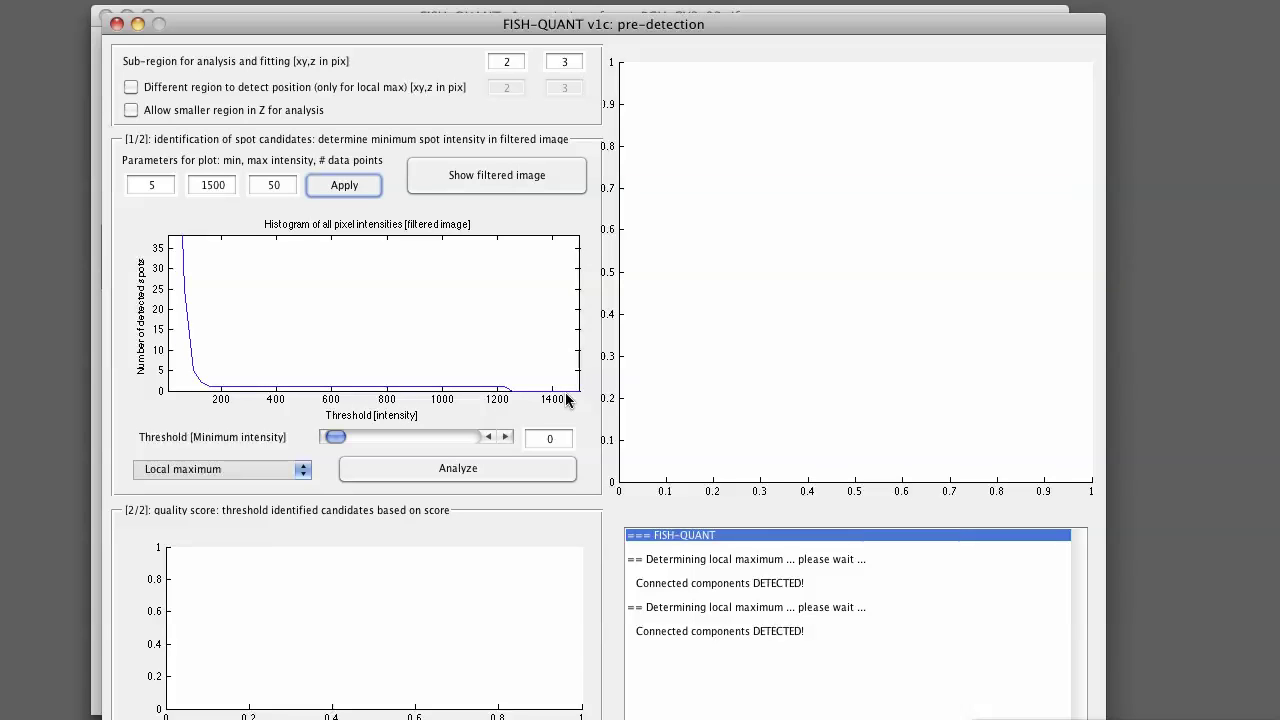
{"action": "left_click", "coordinate": [232, 188]}
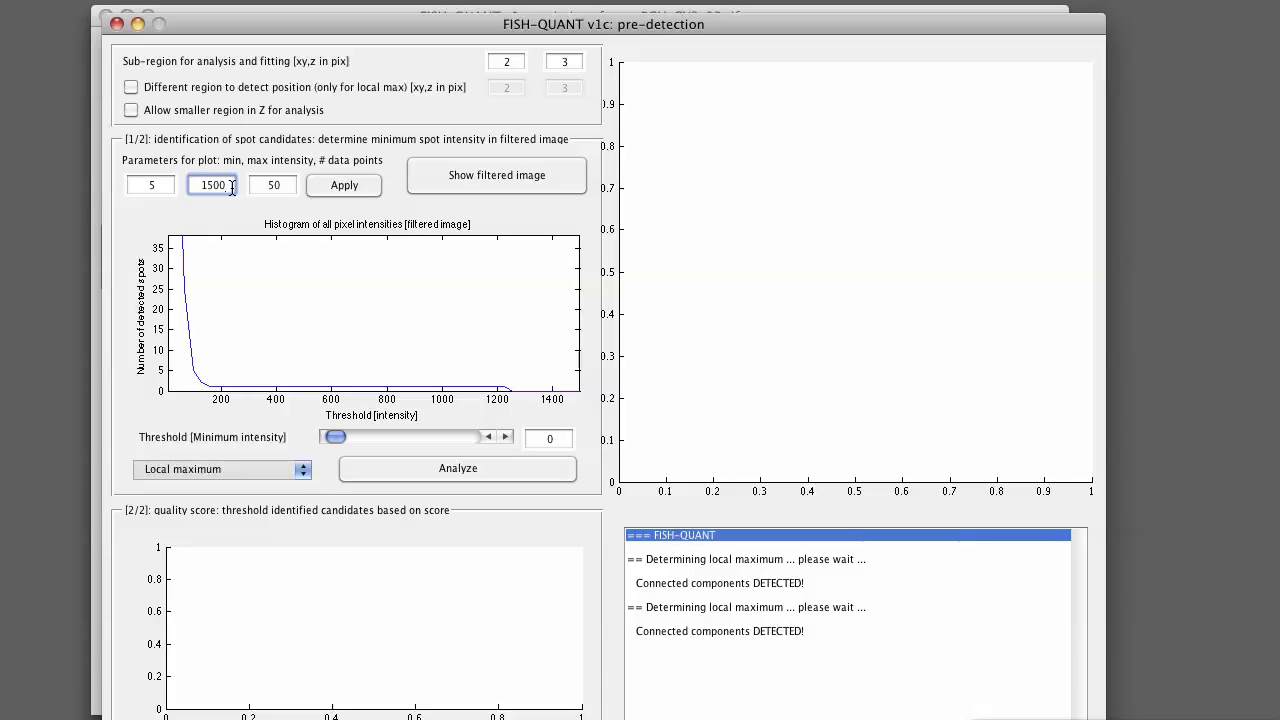
{"action": "key", "text": "BackSpace"}
{"action": "left_click", "coordinate": [325, 187]}
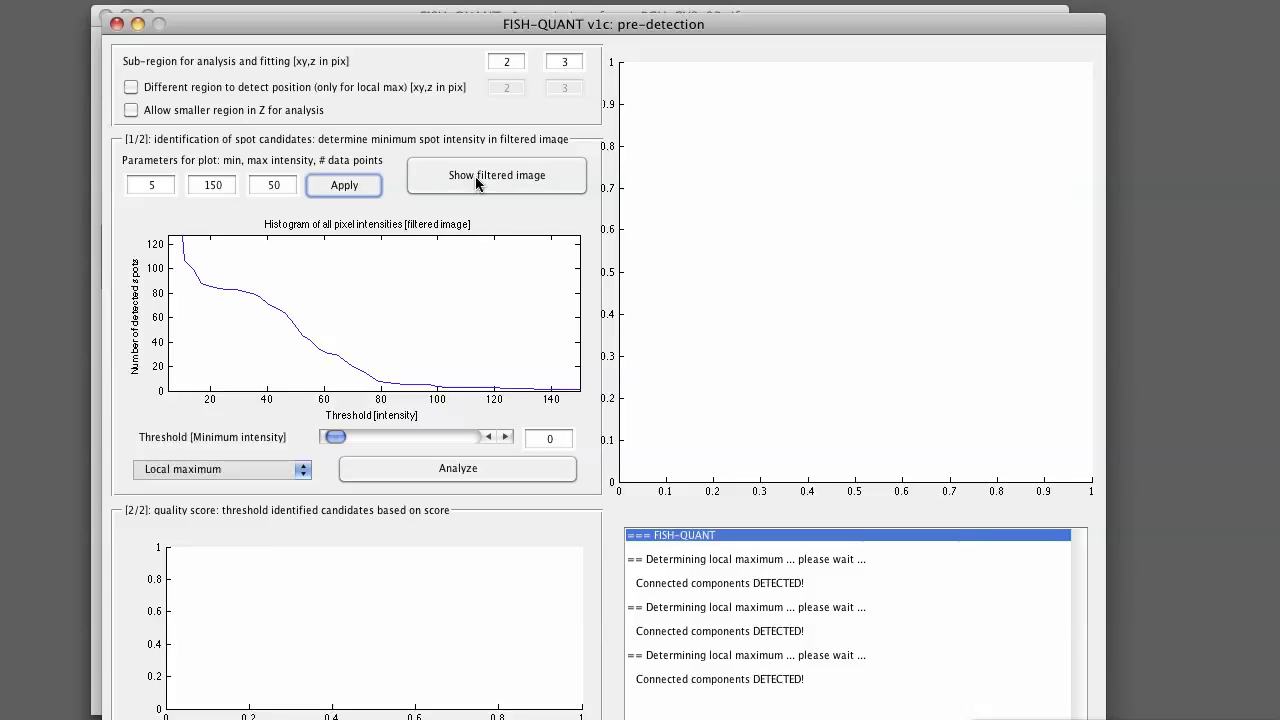
View the filtered image separately, raise its contrast to reveal faint spots, then close the viewer
{"action": "left_click", "coordinate": [475, 176]}
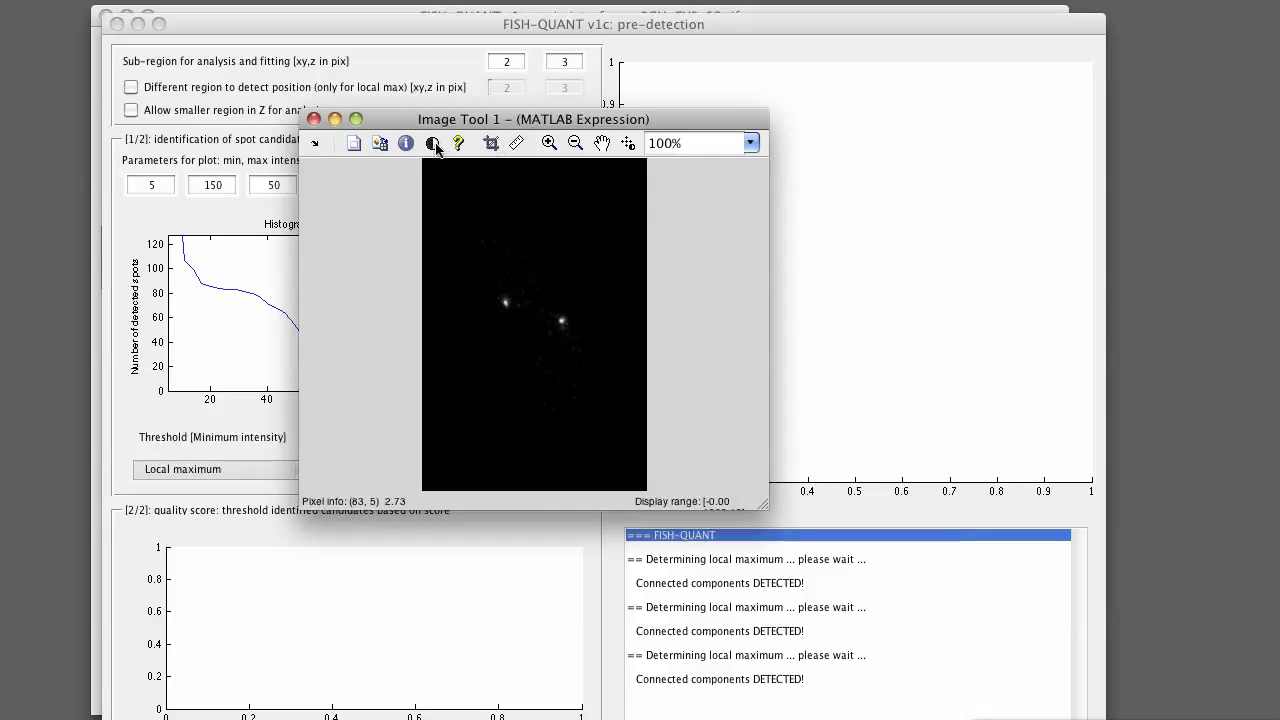
{"action": "left_click", "coordinate": [433, 144]}
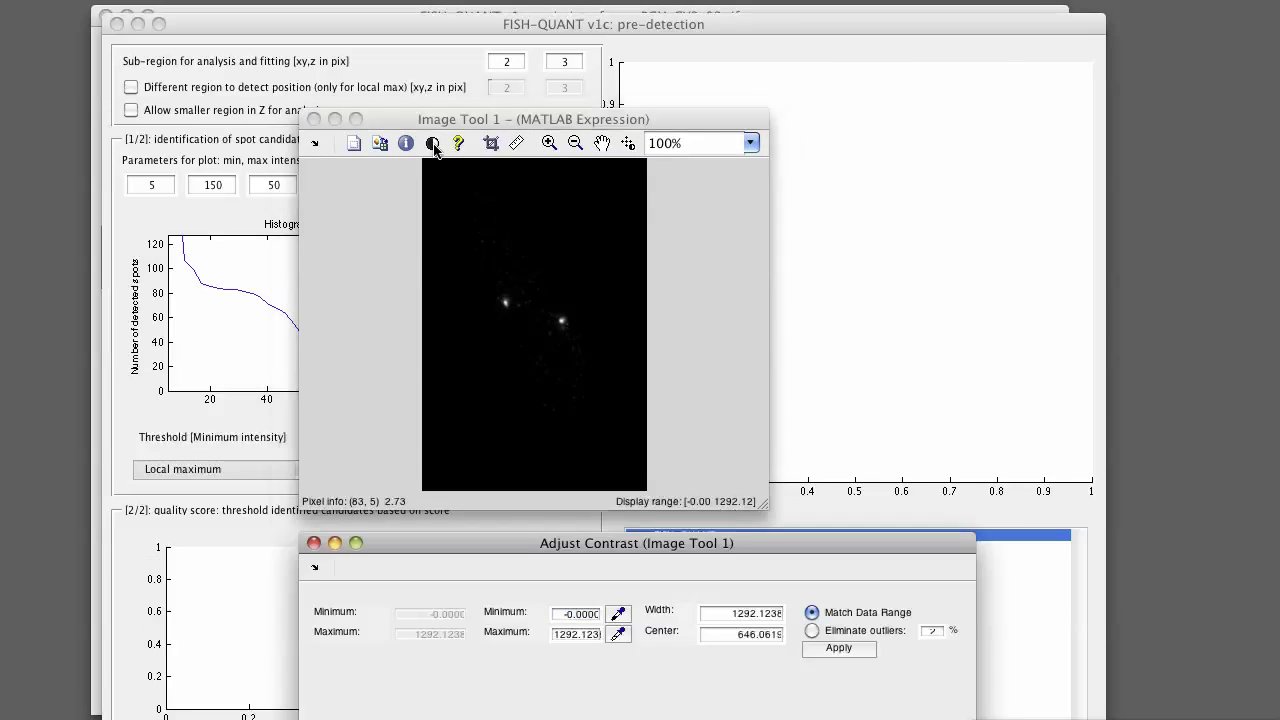
{"action": "left_click_drag", "start_coordinate": [855, 705], "coordinate": [625, 705]}
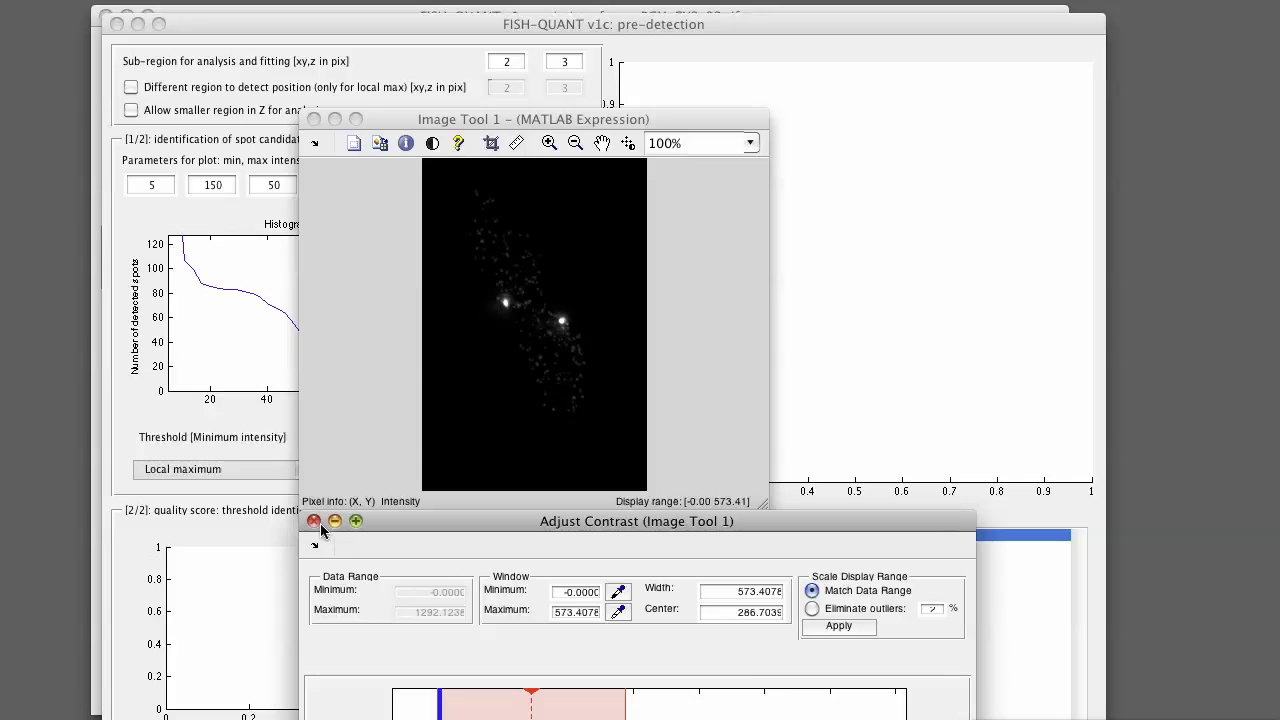
{"action": "left_click", "coordinate": [313, 521]}
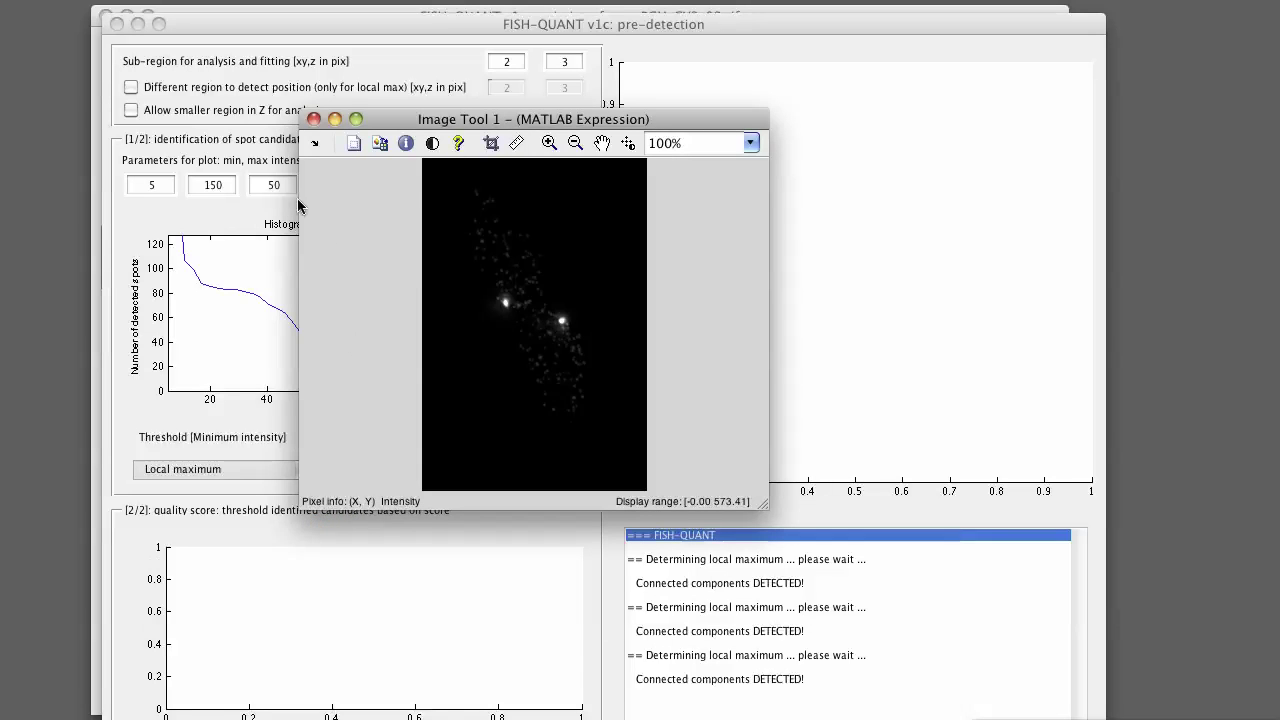
{"action": "left_click", "coordinate": [313, 120]}
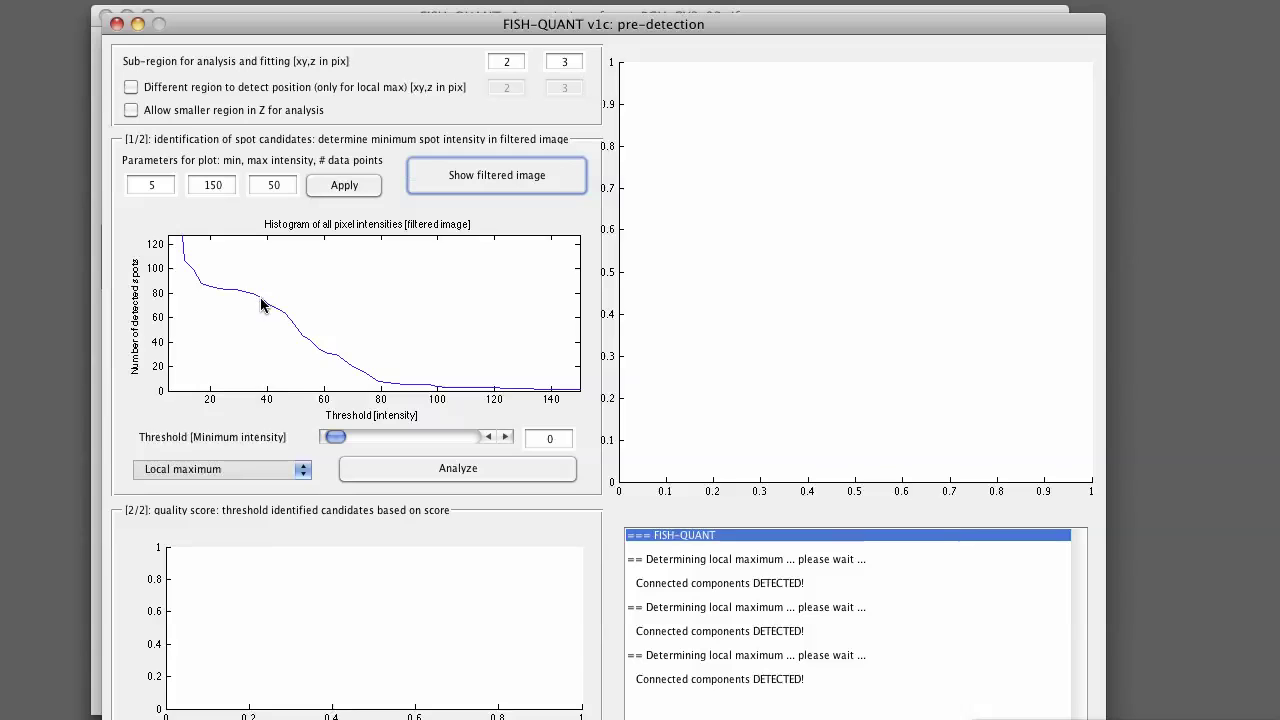
Set the minimum intensity threshold to 40 and detect spot candidates, yielding 70
{"action": "left_click", "coordinate": [544, 439]}
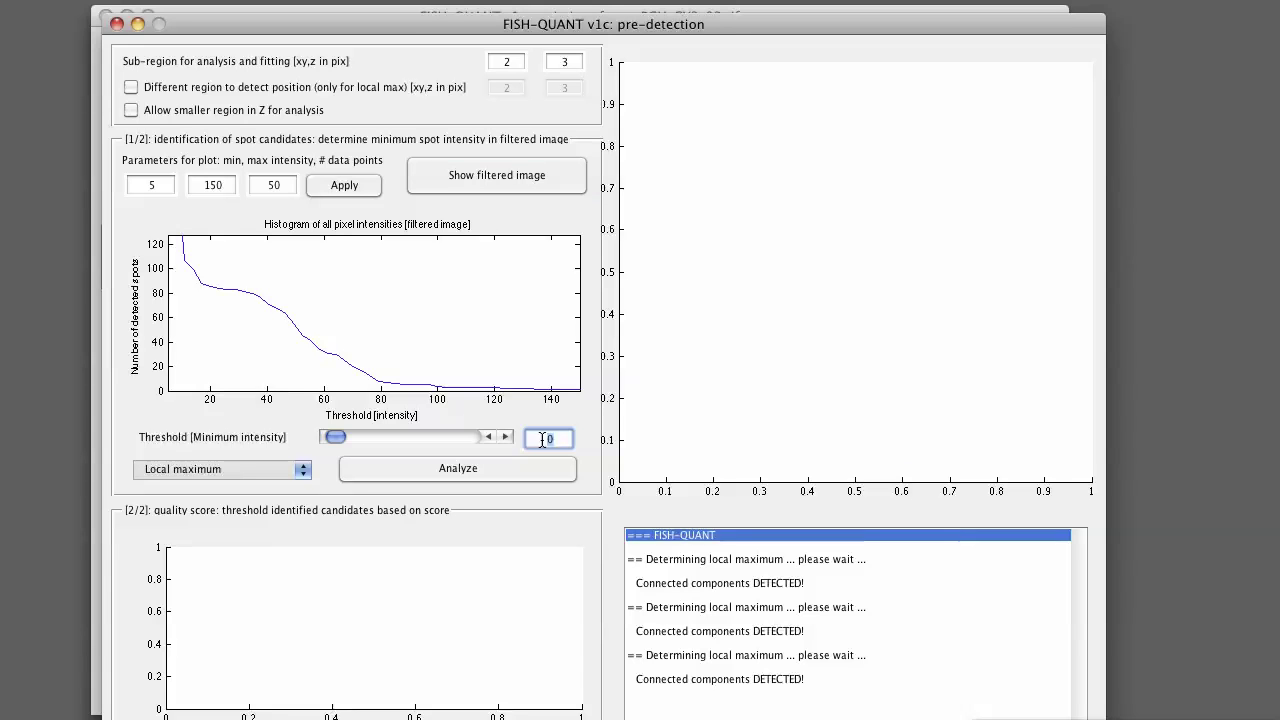
{"action": "type", "text": "40"}
{"action": "left_click", "coordinate": [447, 474]}
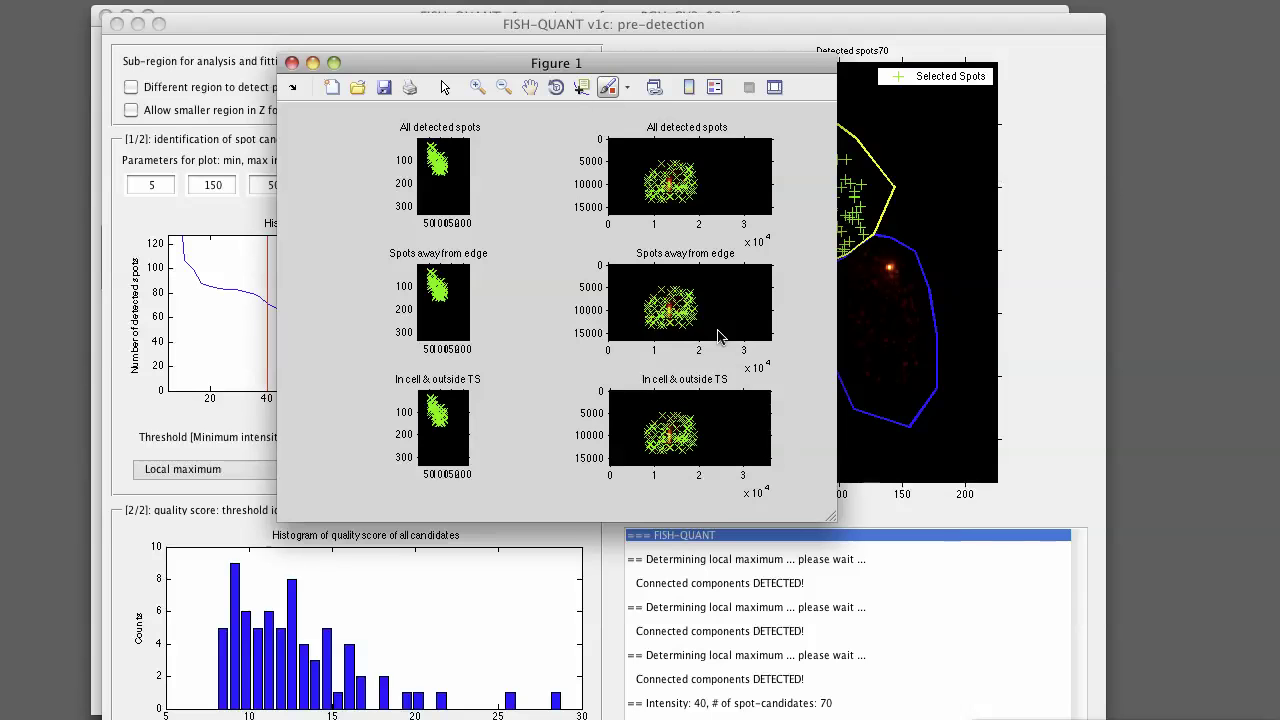
Enlarge the detected-spots figure, zoom into the spot cluster, then close Figure 1
{"action": "left_click_drag", "start_coordinate": [834, 520], "coordinate": [1100, 655]}
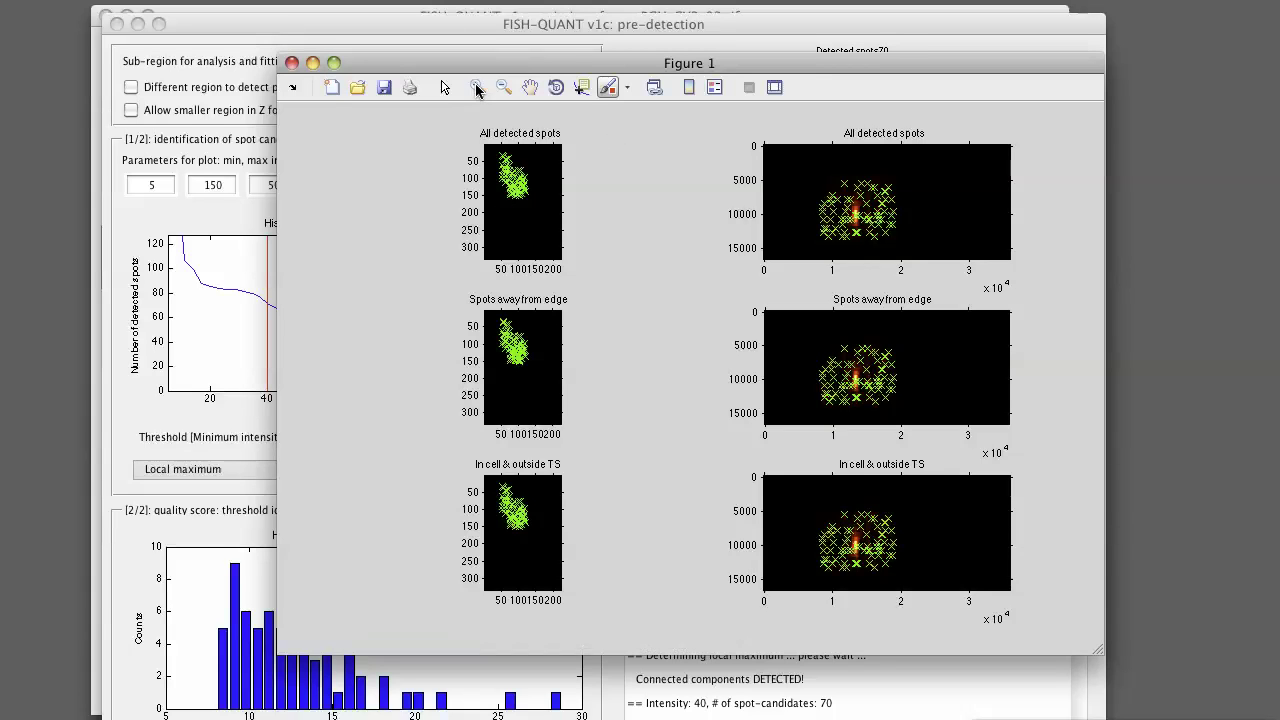
{"action": "left_click", "coordinate": [478, 87]}
{"action": "left_click", "coordinate": [513, 178]}
{"action": "left_click", "coordinate": [520, 193]}
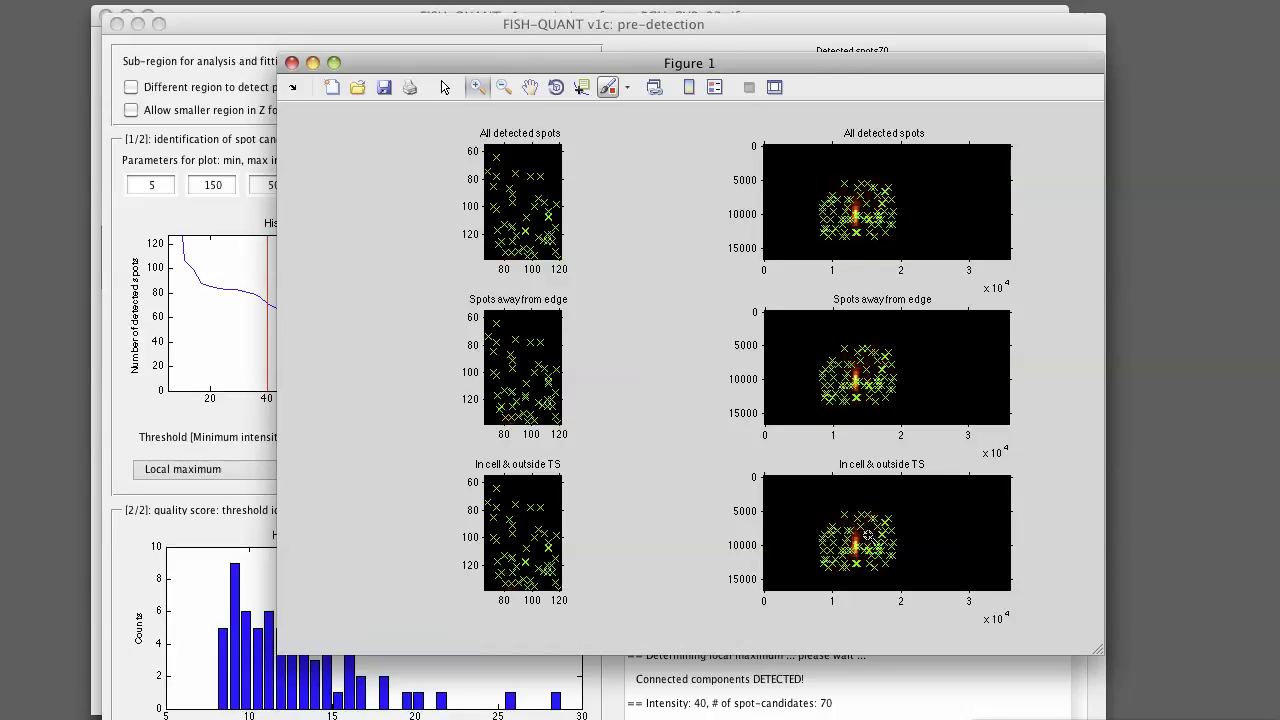
{"action": "left_click", "coordinate": [292, 63]}
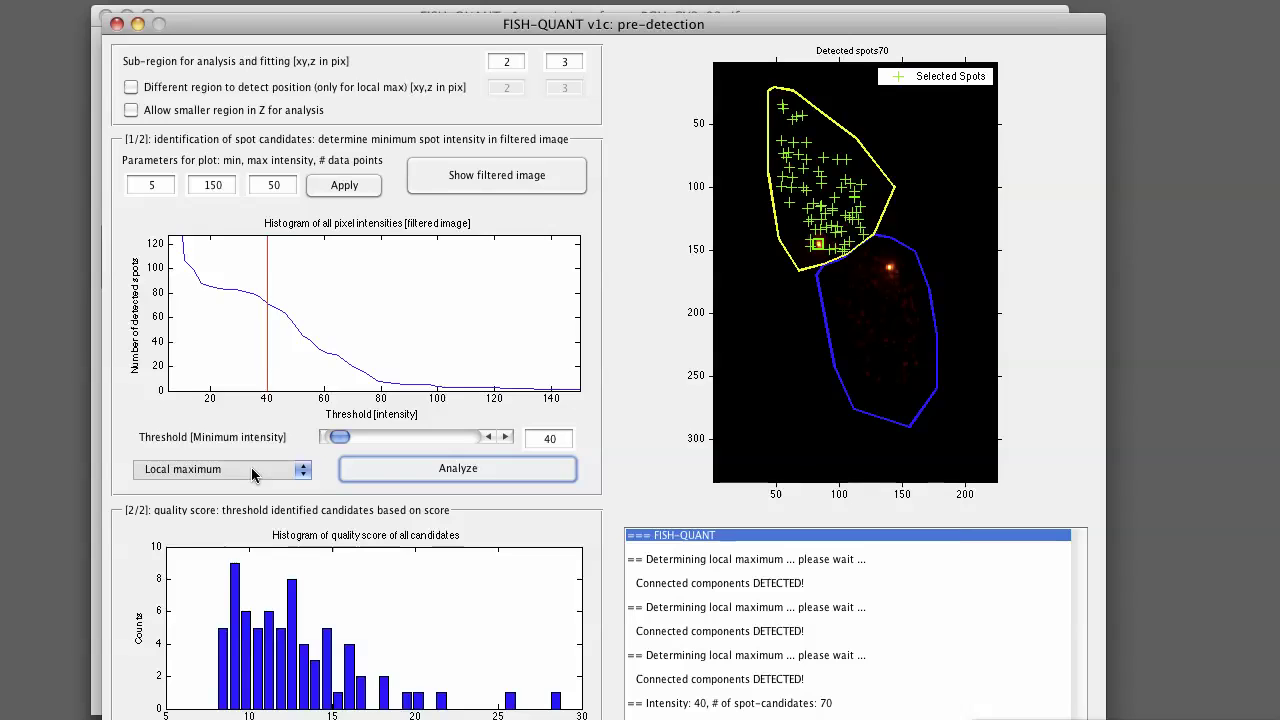
Keep Local maximum as the detection method and scroll the quality-score threshold section into view
{"action": "left_click", "coordinate": [303, 472]}
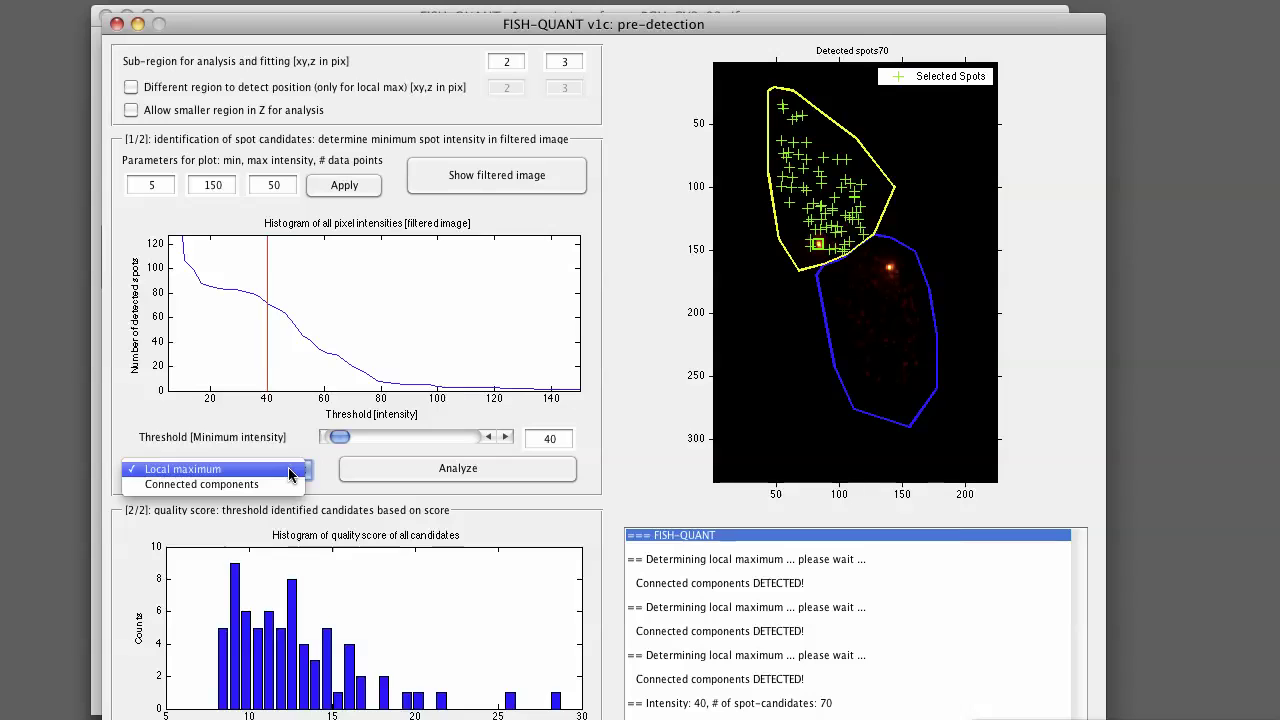
{"action": "left_click", "coordinate": [290, 472]}
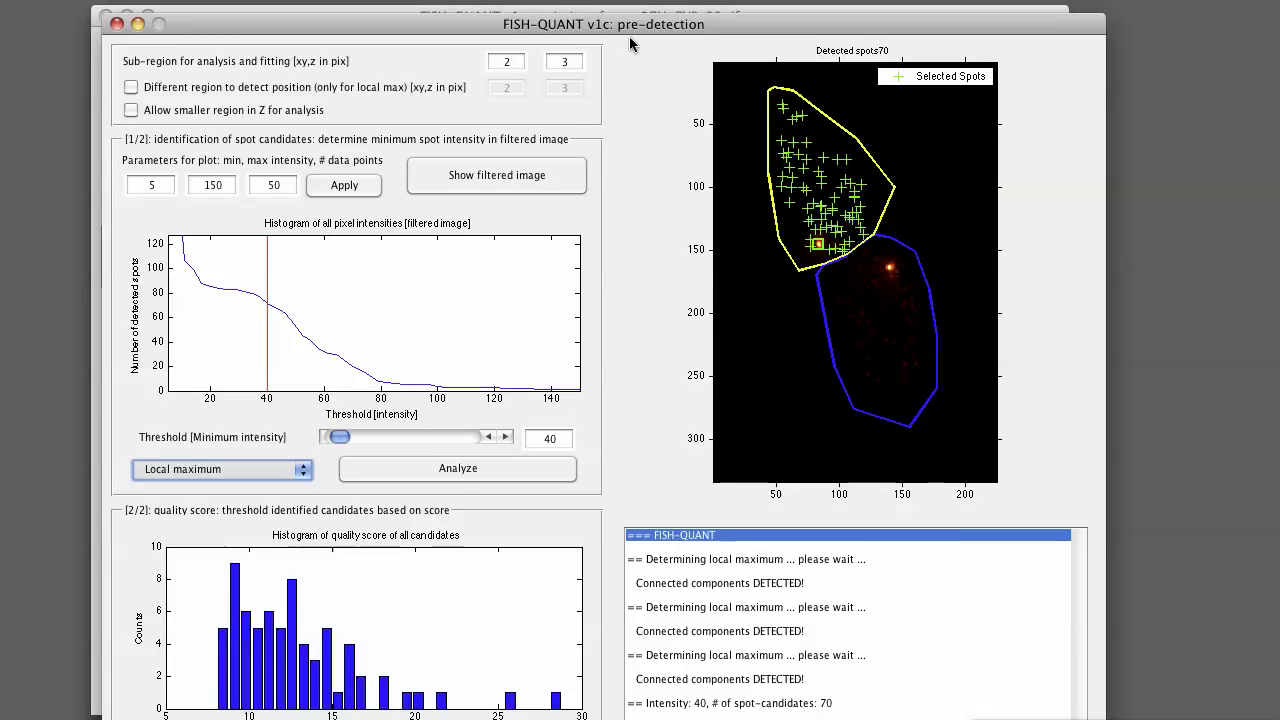
{"action": "left_click_drag", "start_coordinate": [635, 27], "coordinate": [636, 0]}
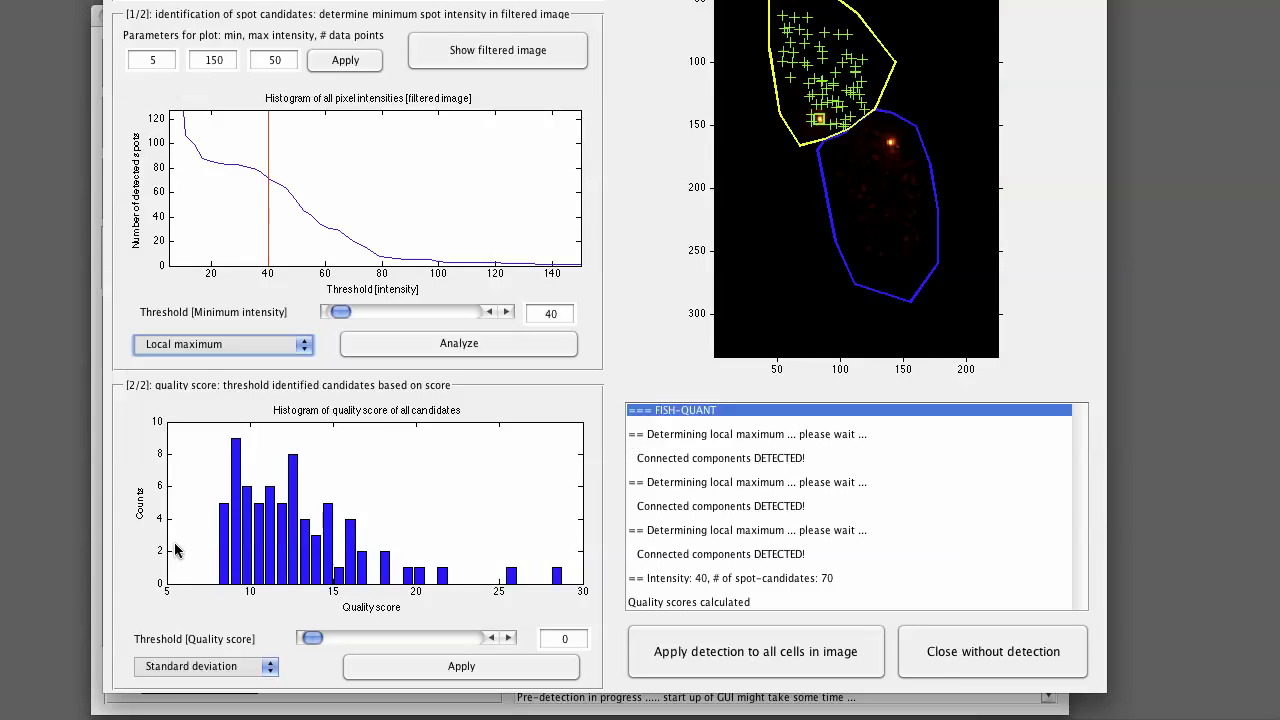
Try intensity threshold 10, which yields 116 spot candidates
{"action": "left_click", "coordinate": [557, 315]}
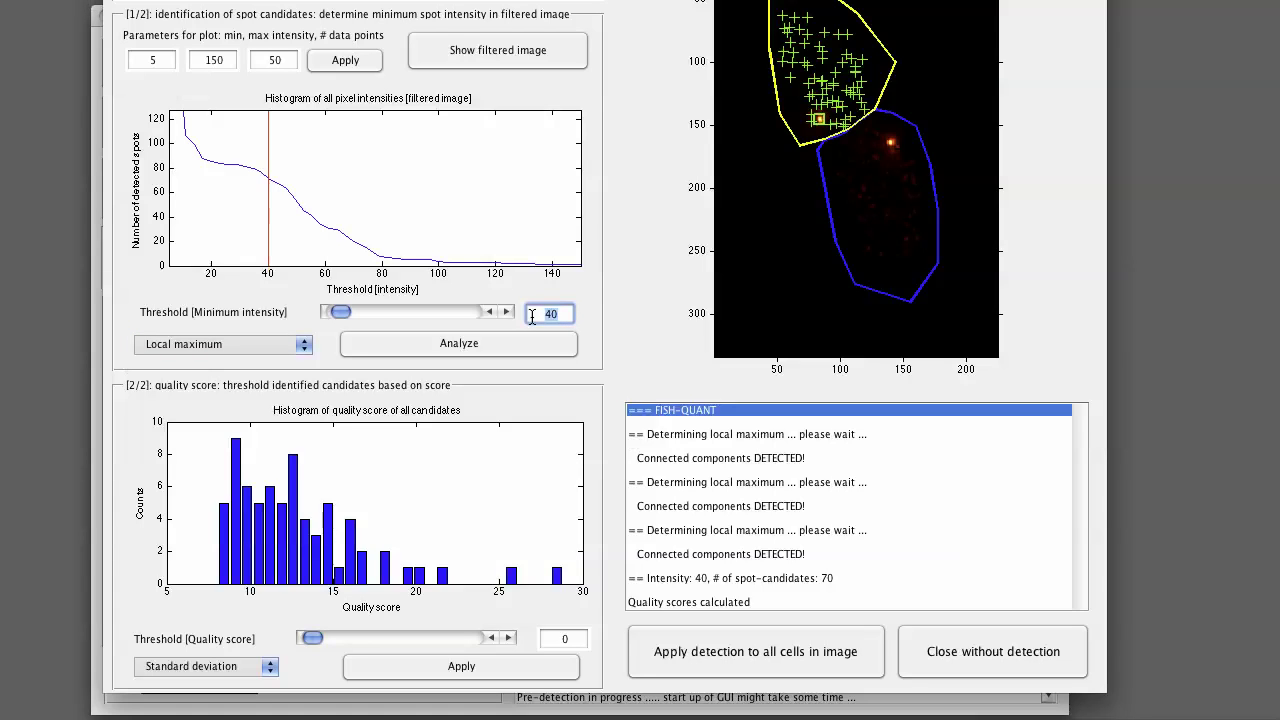
{"action": "type", "text": "10"}
{"action": "left_click", "coordinate": [476, 342]}
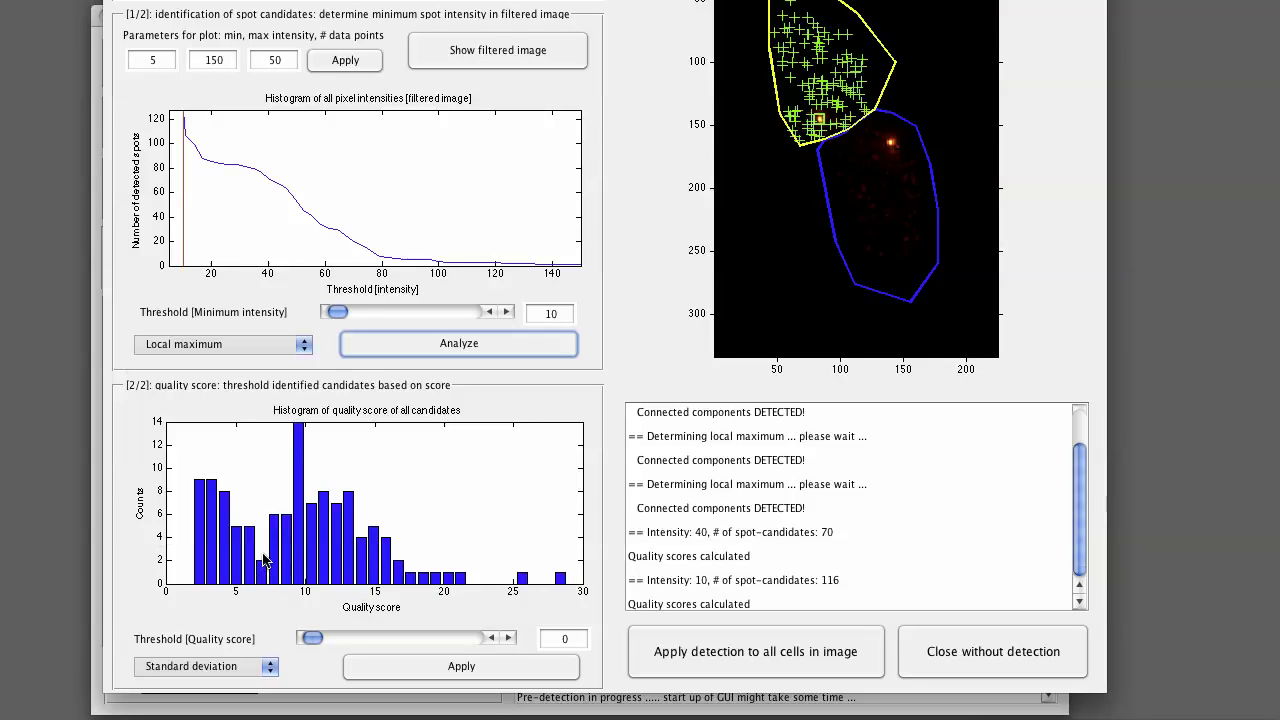
Apply a quality-score threshold of 5 to the spot candidates
{"action": "left_click", "coordinate": [573, 640]}
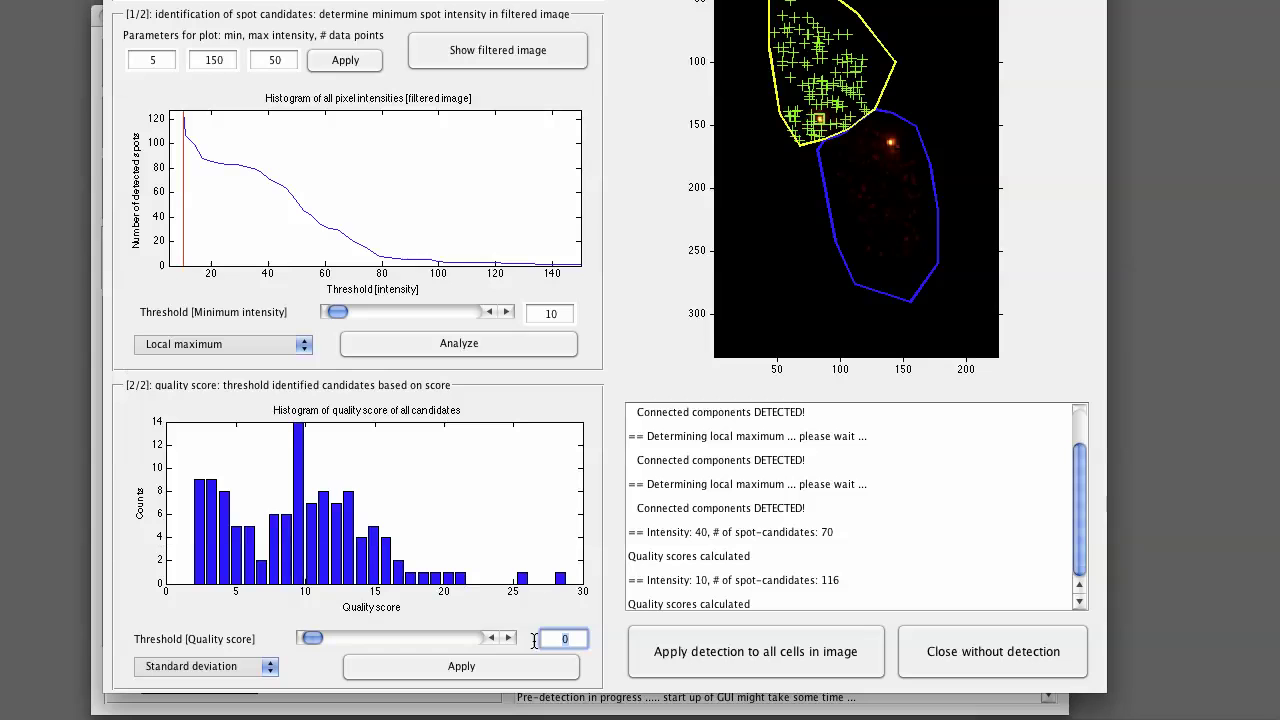
{"action": "key", "text": "Return"}
{"action": "left_click", "coordinate": [501, 666]}
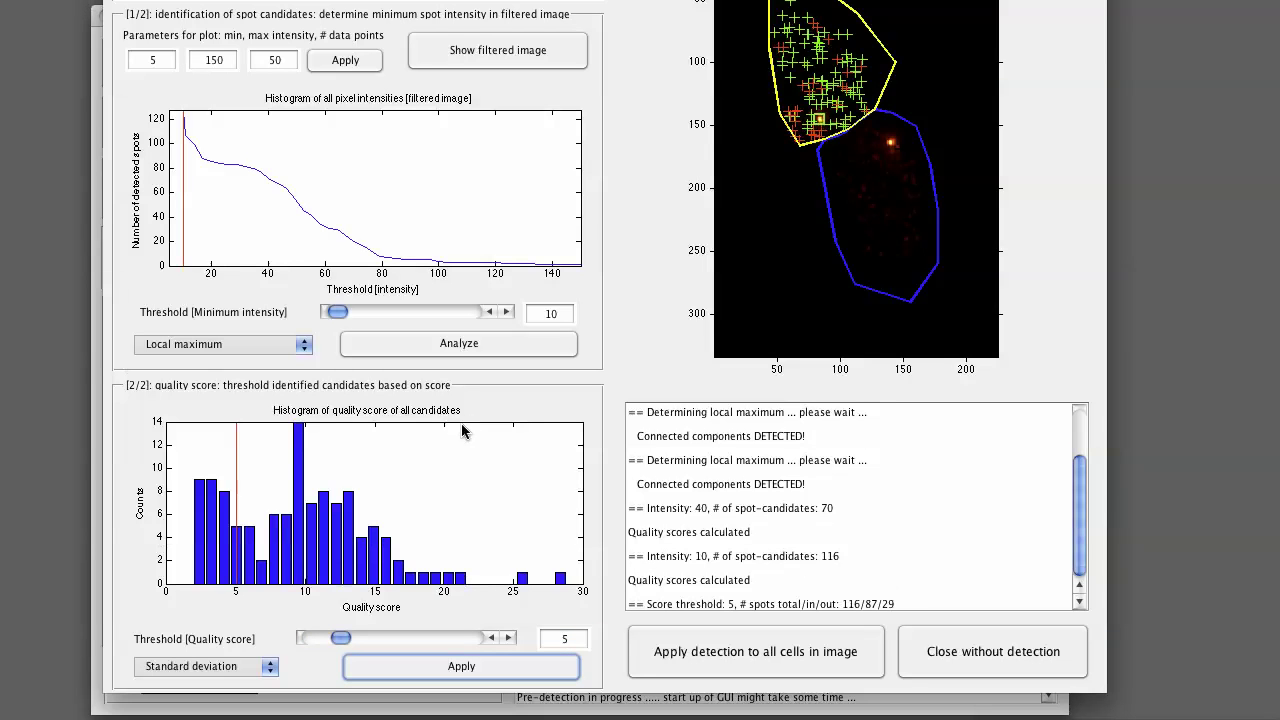
Return the intensity threshold to 40 and re-detect, giving 70 candidates again
{"action": "left_click_drag", "start_coordinate": [553, 316], "coordinate": [533, 315]}
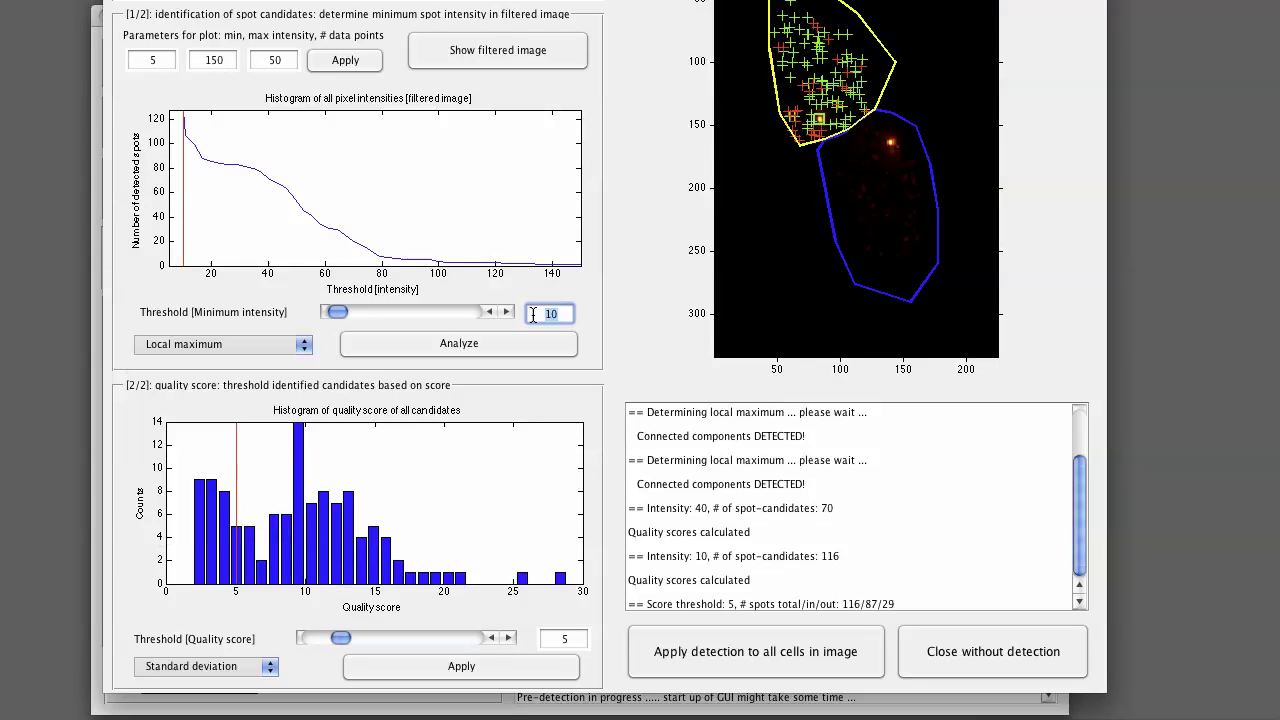
{"action": "type", "text": "4"}
{"action": "left_click", "coordinate": [488, 343]}
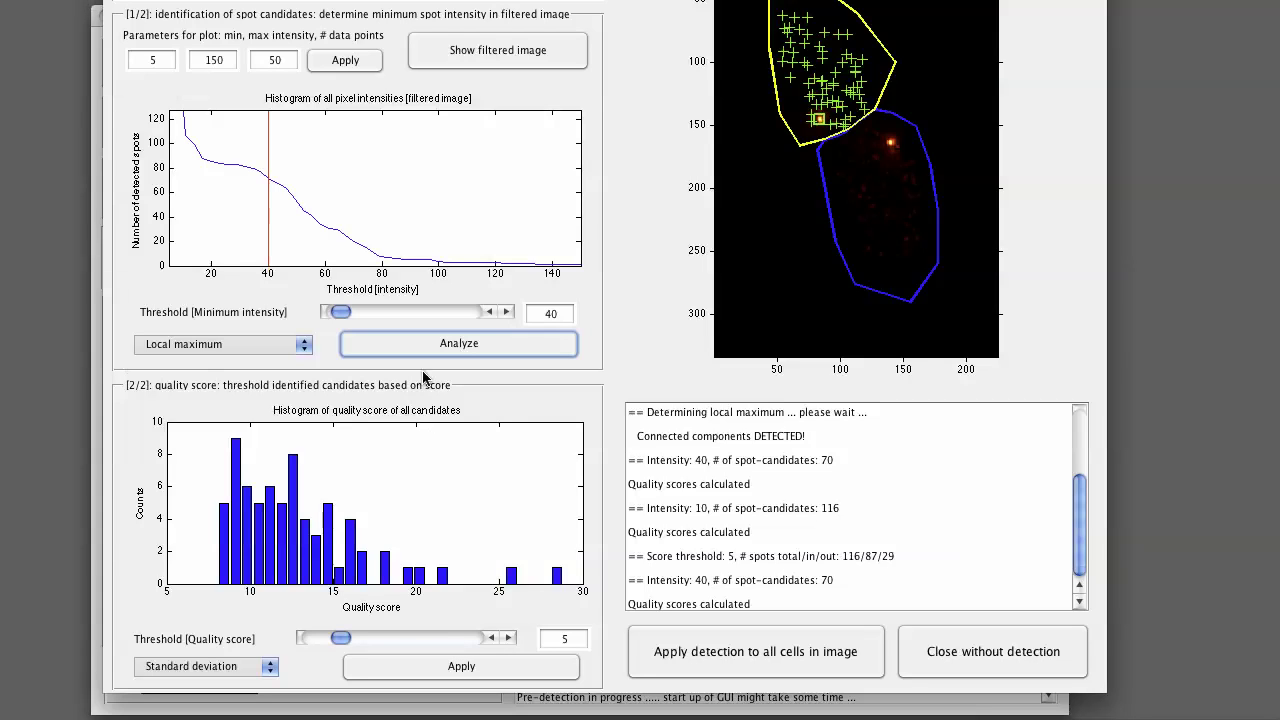
Change the intensity threshold to 30 and re-detect, producing 82 spot candidates
{"action": "double_click", "coordinate": [536, 313]}
{"action": "type", "text": "30"}
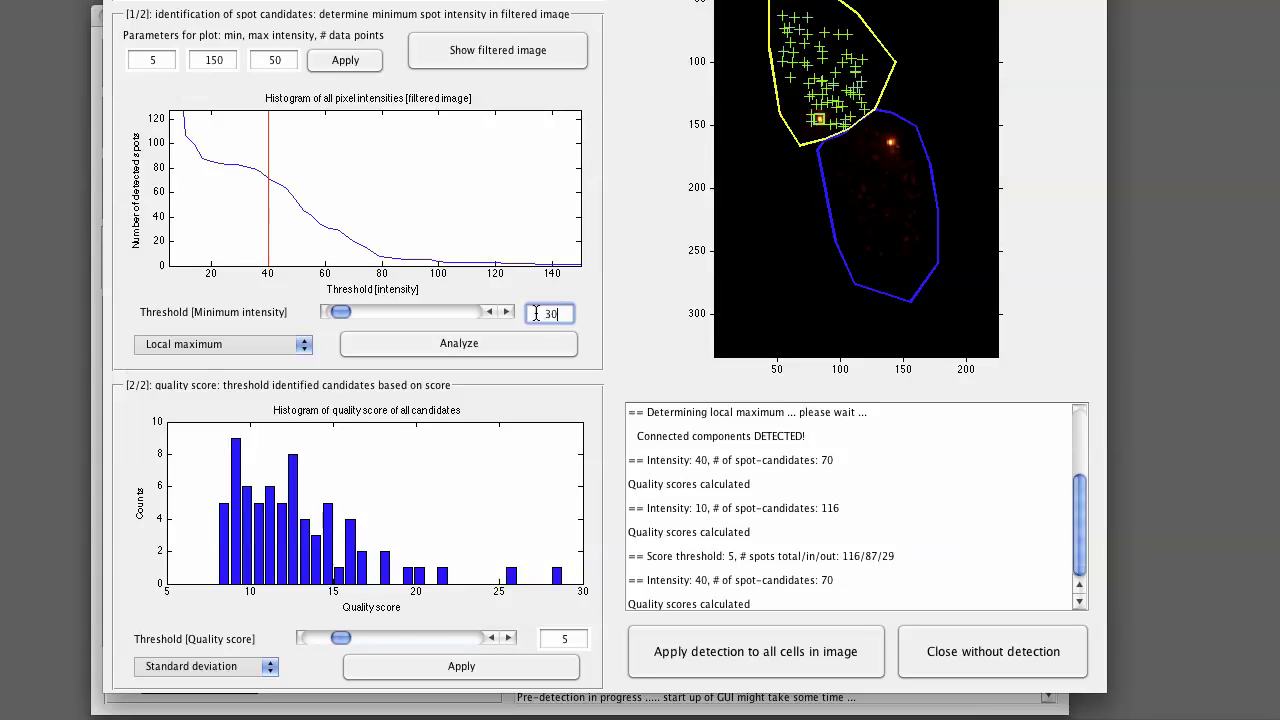
{"action": "left_click", "coordinate": [489, 341]}
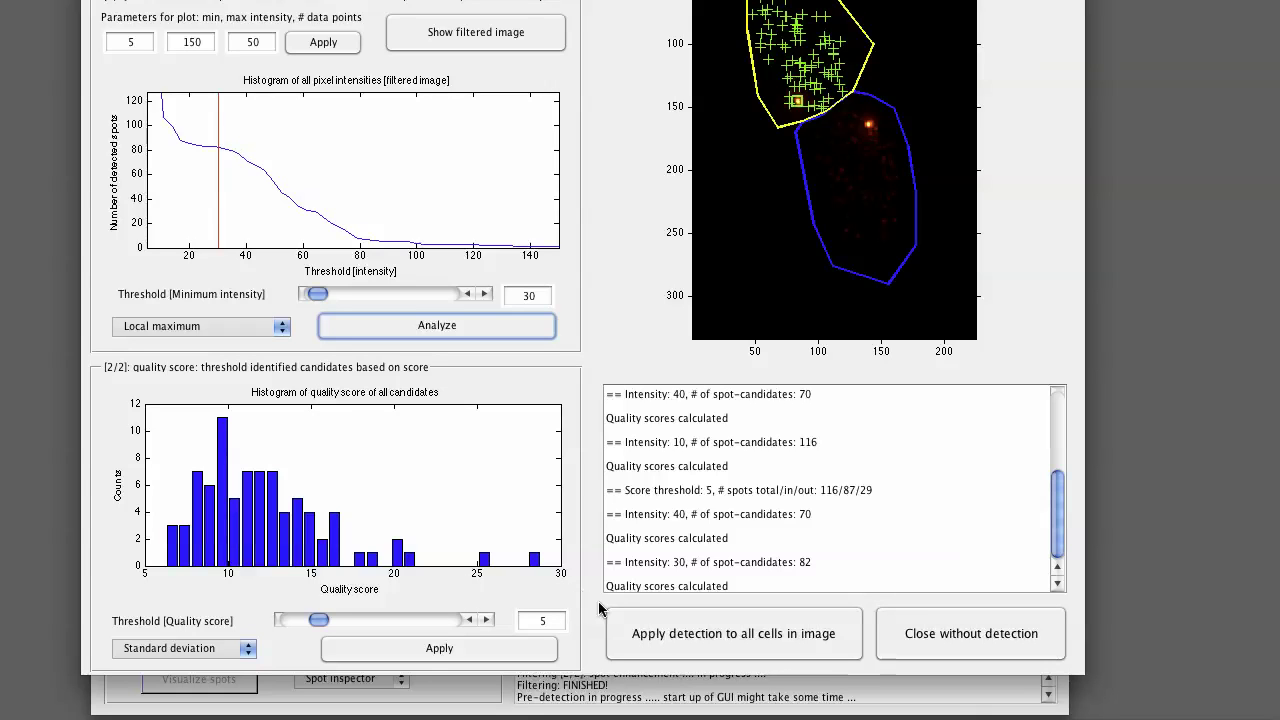
Apply the detection settings to every cell in the image and close the leftover Figure 1
{"action": "left_click", "coordinate": [712, 638]}
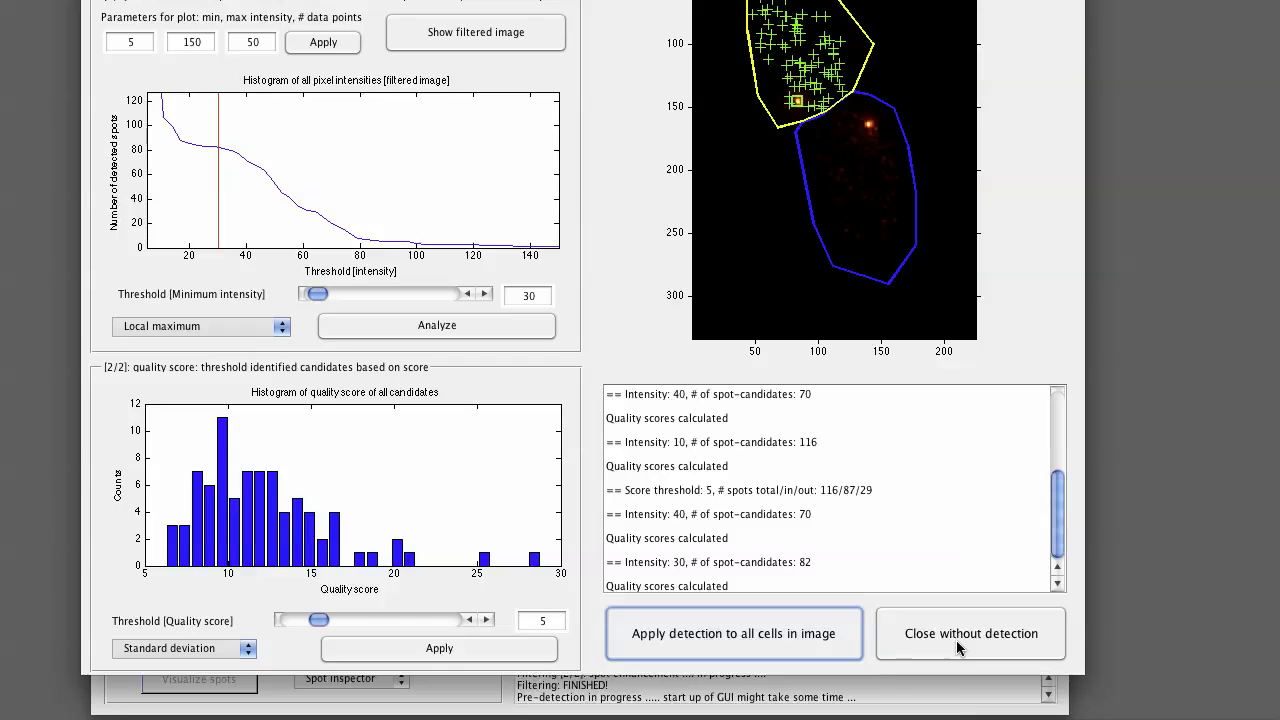
{"action": "left_click", "coordinate": [757, 633]}
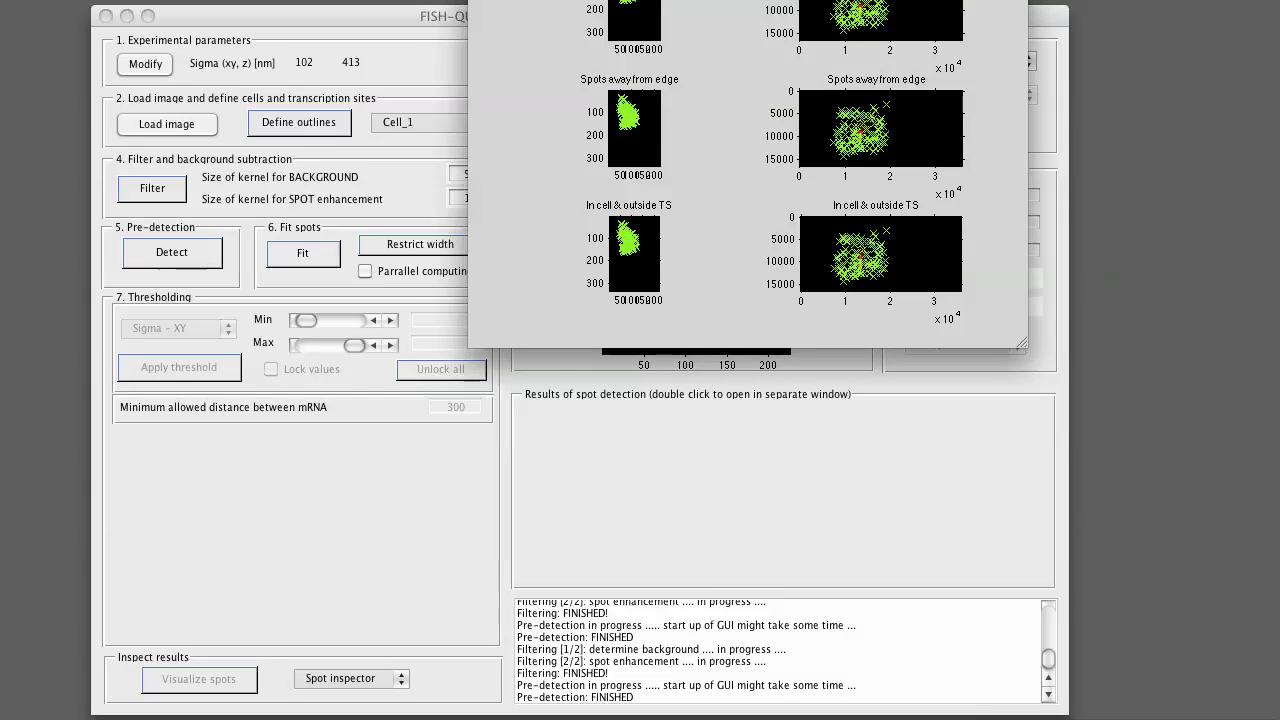
{"action": "key", "text": "super+w"}
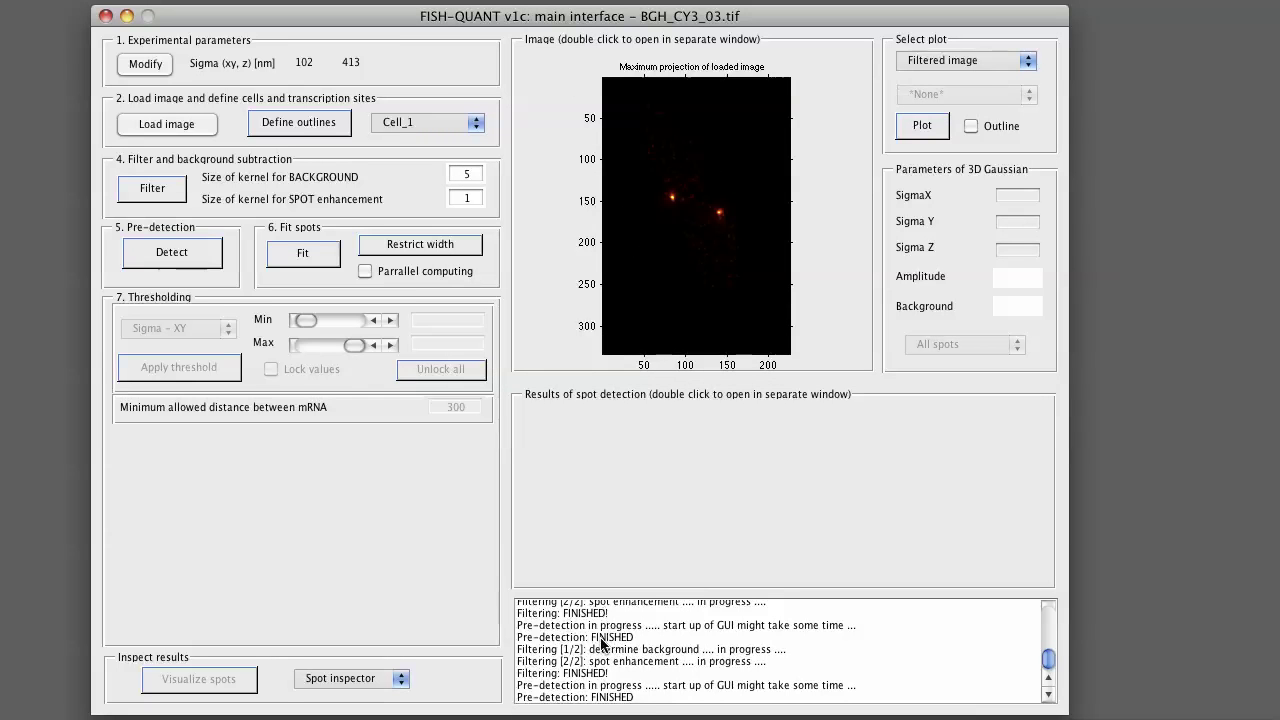